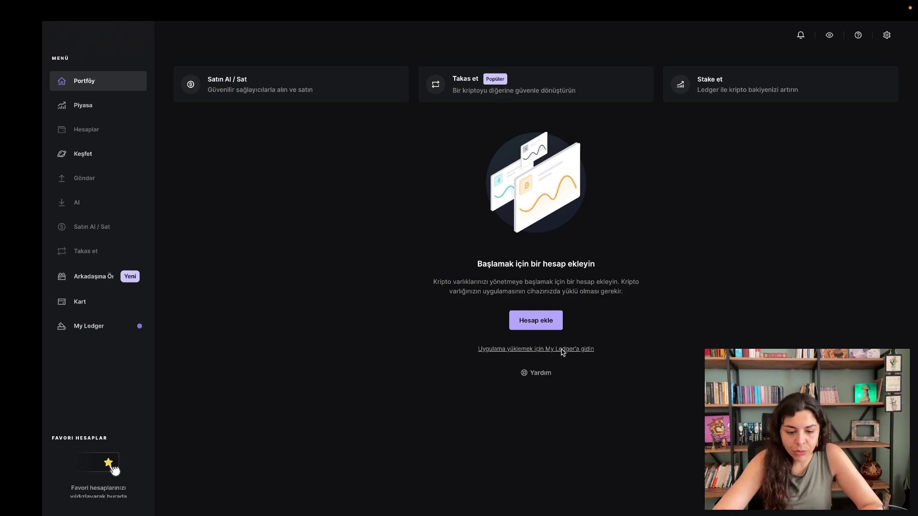
Start adding an account for Ethereum (ETH) and continue to the device stage
{"action": "left_click", "coordinate": [549, 321]}
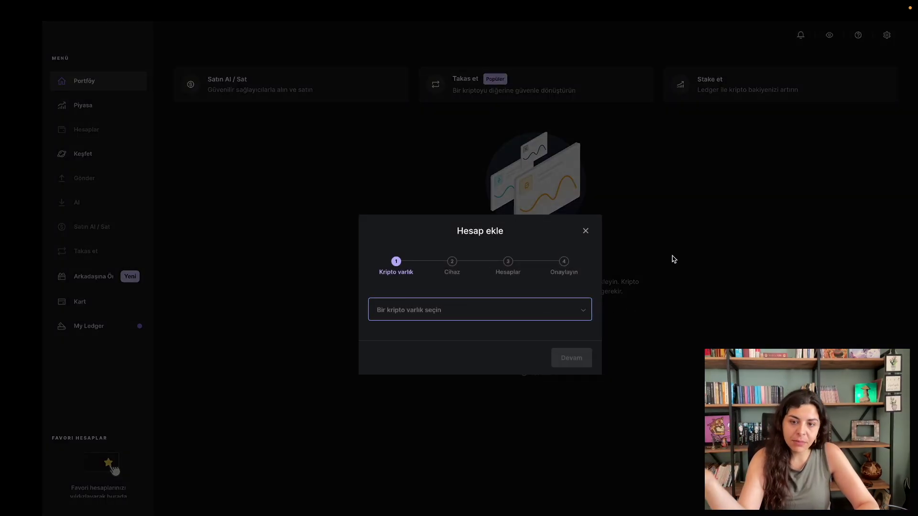
{"action": "left_click", "coordinate": [582, 314]}
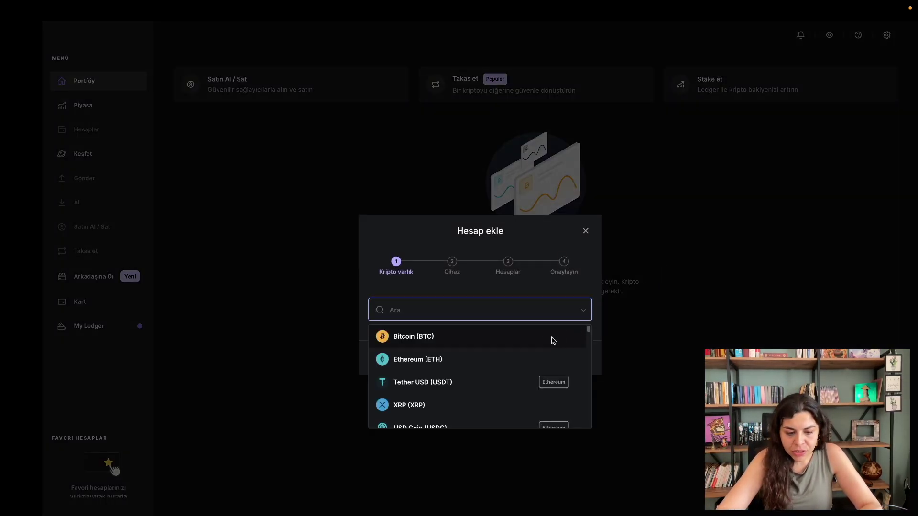
{"action": "scroll", "coordinate": [509, 386], "scroll_direction": "down", "scroll_amount": 1}
{"action": "scroll", "coordinate": [509, 383], "scroll_direction": "up", "scroll_amount": 1}
{"action": "left_click", "coordinate": [483, 366]}
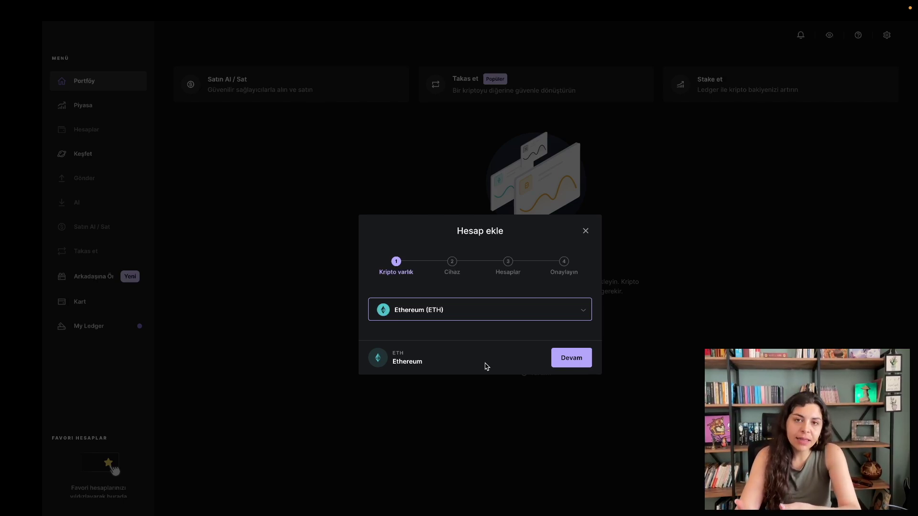
{"action": "left_click", "coordinate": [573, 367]}
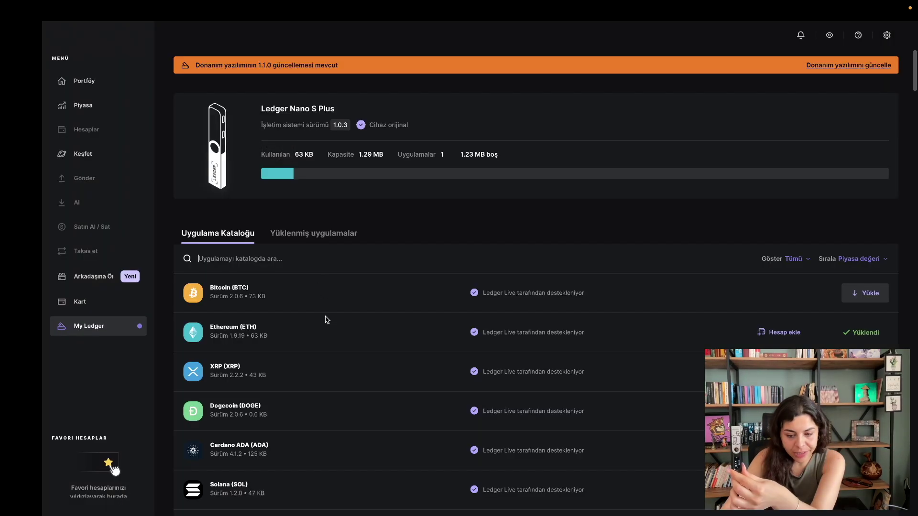
Install the Bitcoin (BTC) app on the Ledger Nano S Plus from the app catalogue
{"action": "scroll", "coordinate": [549, 406], "scroll_direction": "down", "scroll_amount": 3}
{"action": "scroll", "coordinate": [548, 407], "scroll_direction": "up", "scroll_amount": 3}
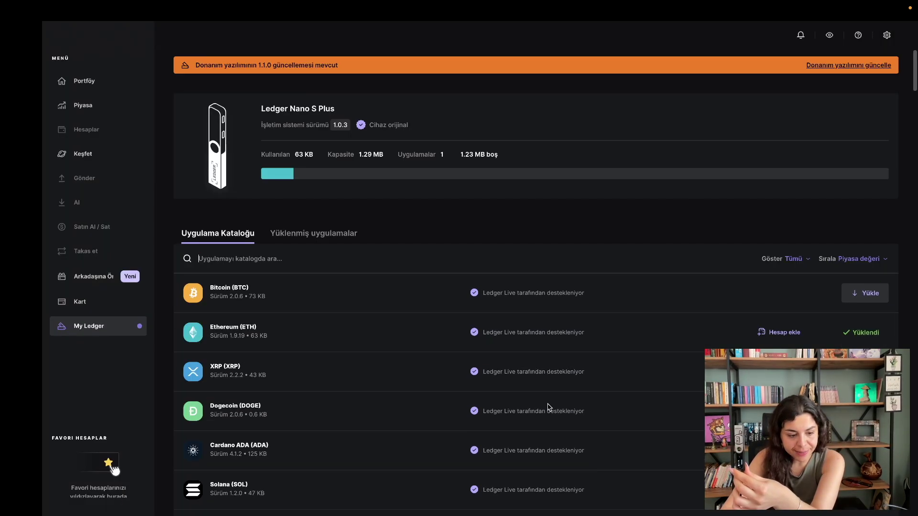
{"action": "left_click", "coordinate": [864, 293]}
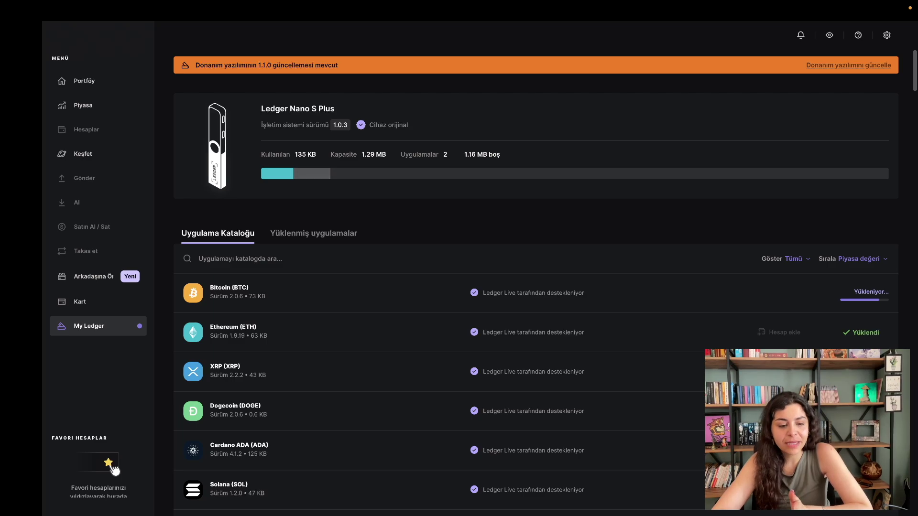
Browse the available coins in the app catalogue and check how much device storage each installed app uses
{"action": "scroll", "coordinate": [267, 356], "scroll_direction": "down", "scroll_amount": 2}
{"action": "scroll", "coordinate": [245, 379], "scroll_direction": "down", "scroll_amount": 5}
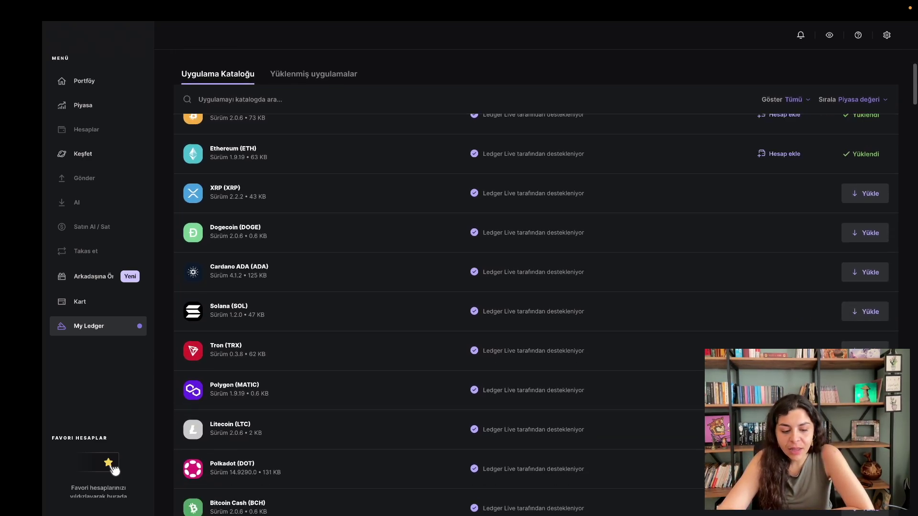
{"action": "scroll", "coordinate": [244, 379], "scroll_direction": "up", "scroll_amount": 5}
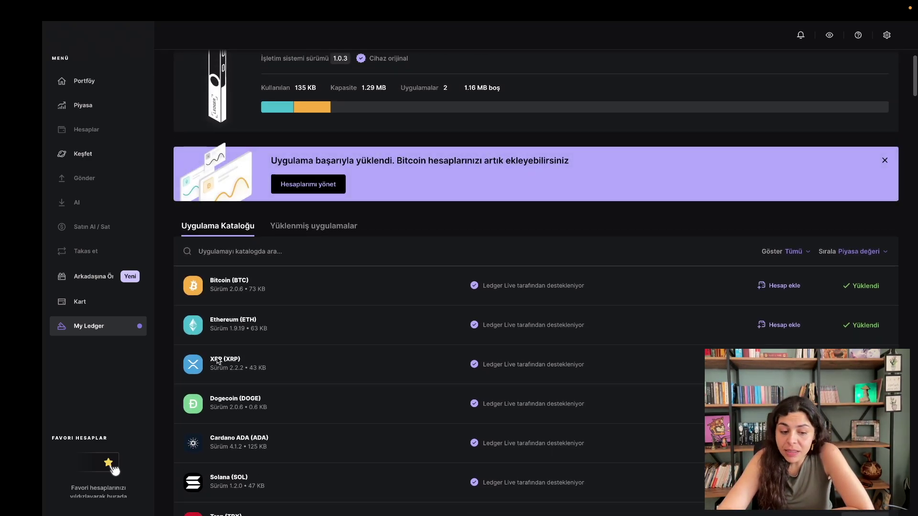
{"action": "scroll", "coordinate": [245, 380], "scroll_direction": "down", "scroll_amount": 2}
{"action": "scroll", "coordinate": [245, 384], "scroll_direction": "down", "scroll_amount": 1}
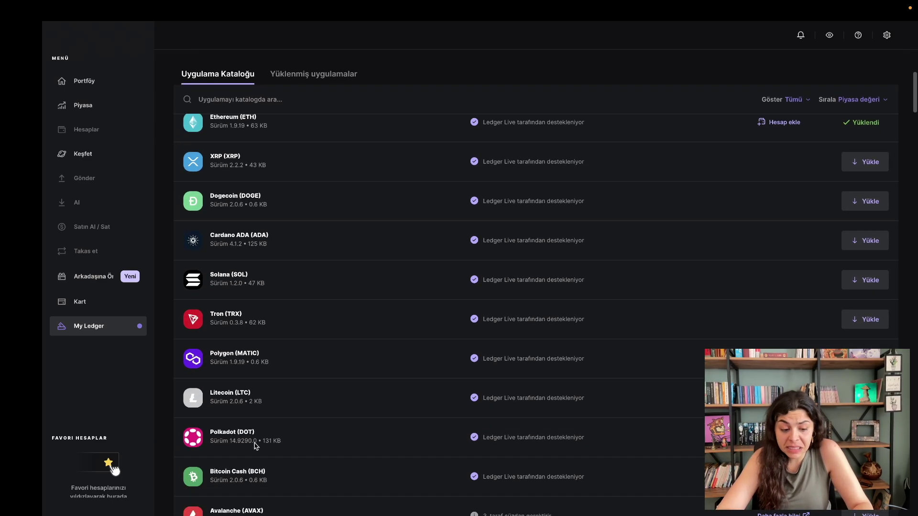
{"action": "scroll", "coordinate": [248, 406], "scroll_direction": "up", "scroll_amount": 5}
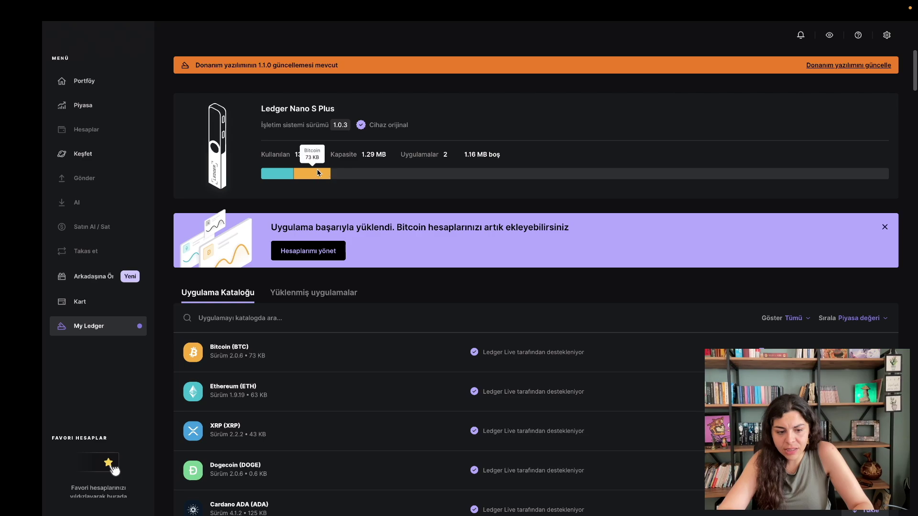
{"action": "mouse_move", "coordinate": [280, 171]}
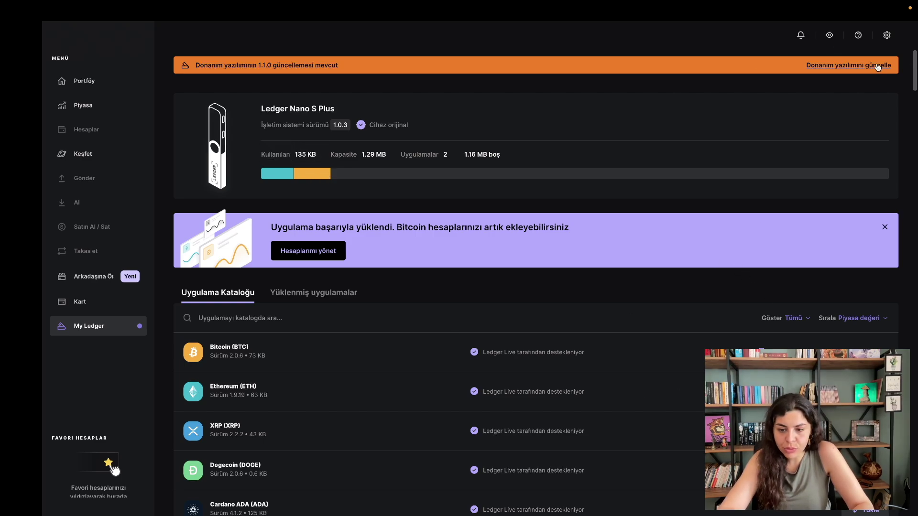
Return to the portfolio and add an Ethereum (ETH) account named Ethereum 1
{"action": "left_click", "coordinate": [94, 81]}
{"action": "left_click", "coordinate": [528, 316]}
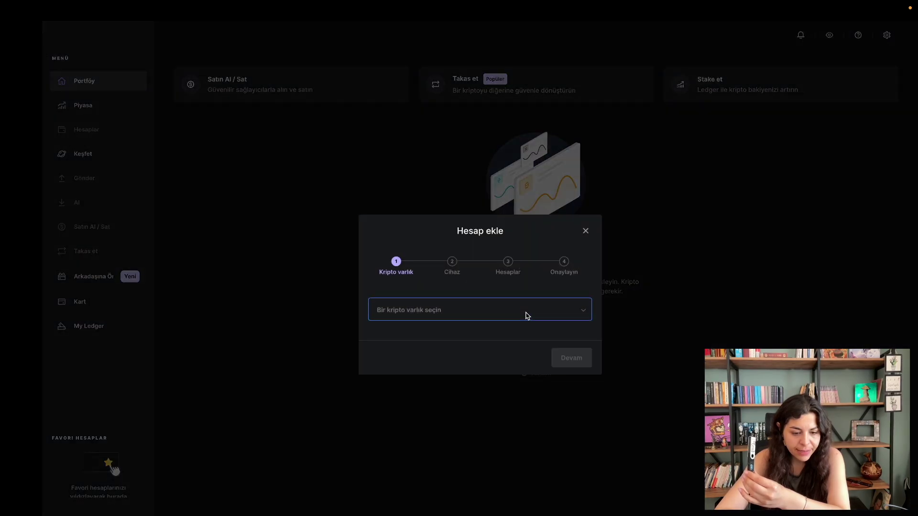
{"action": "left_click", "coordinate": [524, 313]}
{"action": "left_click", "coordinate": [436, 371]}
{"action": "left_click", "coordinate": [568, 362]}
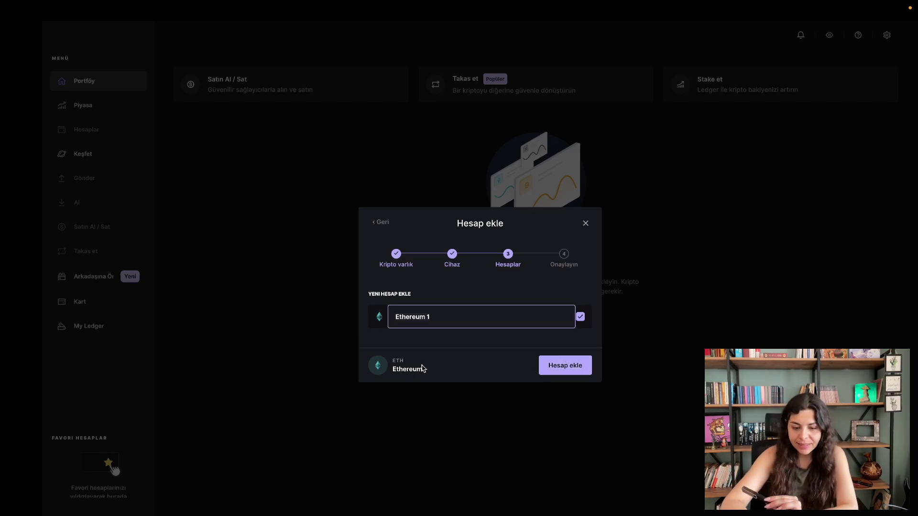
{"action": "left_click", "coordinate": [573, 374]}
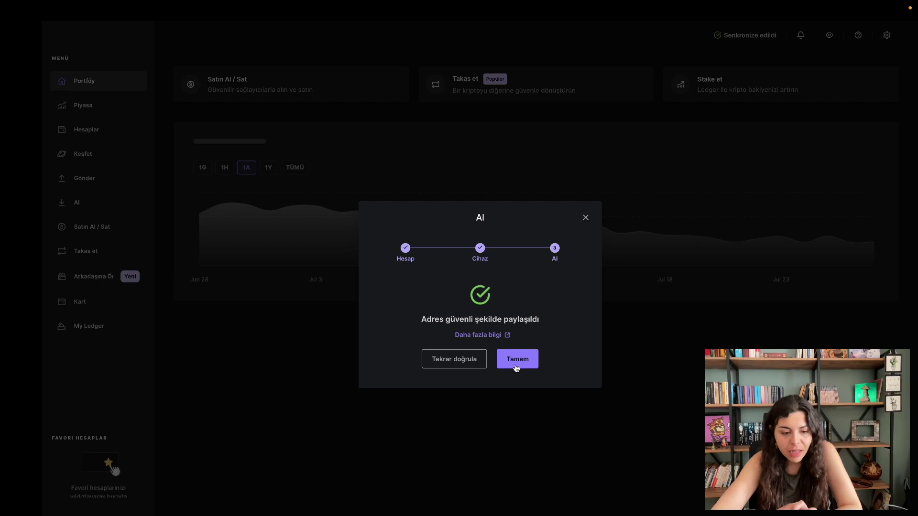
Finish the receive address verification, dismiss the ETH staking offer, and open the Keşfet app catalogue
{"action": "left_click", "coordinate": [519, 368]}
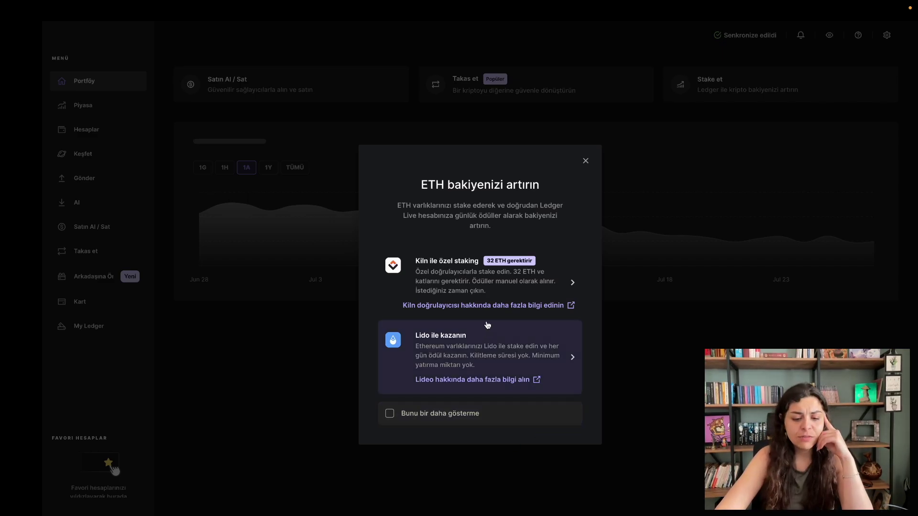
{"action": "left_click", "coordinate": [586, 161]}
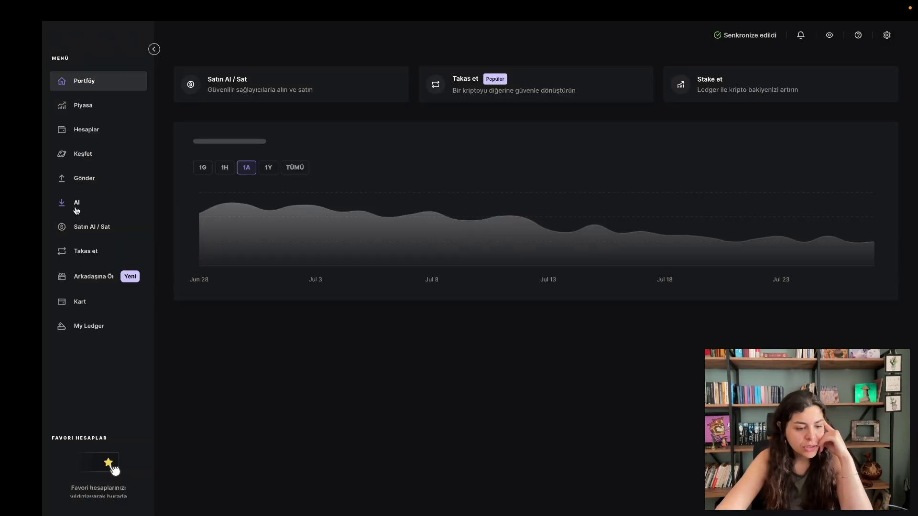
{"action": "left_click", "coordinate": [80, 158]}
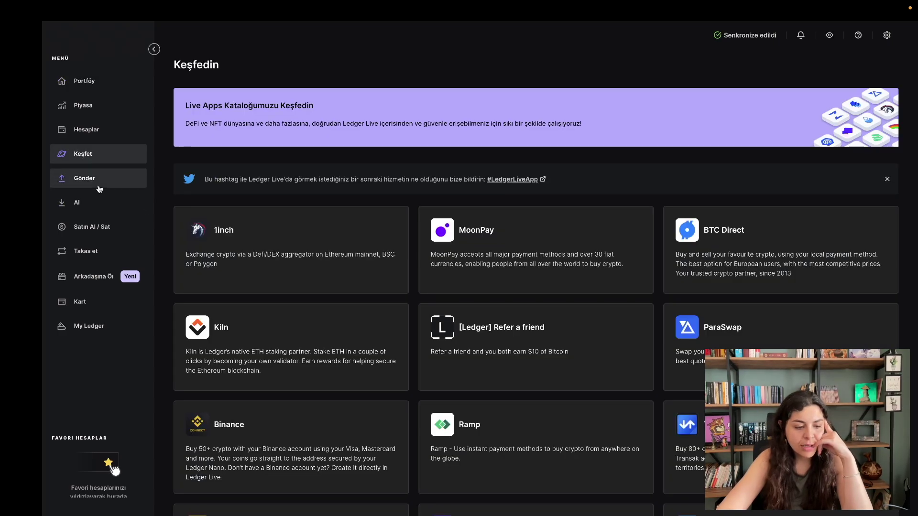
Start a transfer from the Ethereum 1 account, paste the recipient address, and continue to the amount stage
{"action": "left_click", "coordinate": [74, 181]}
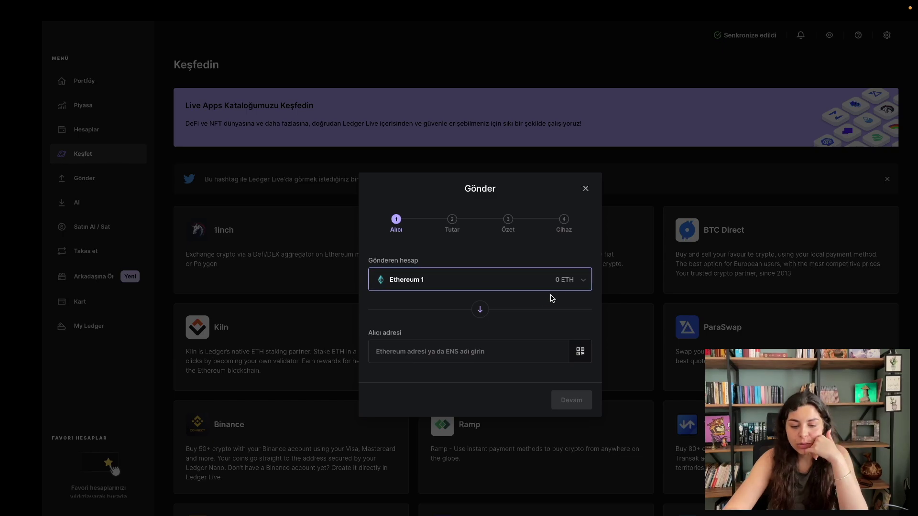
{"action": "left_click", "coordinate": [466, 348]}
{"action": "right_click", "coordinate": [467, 348]}
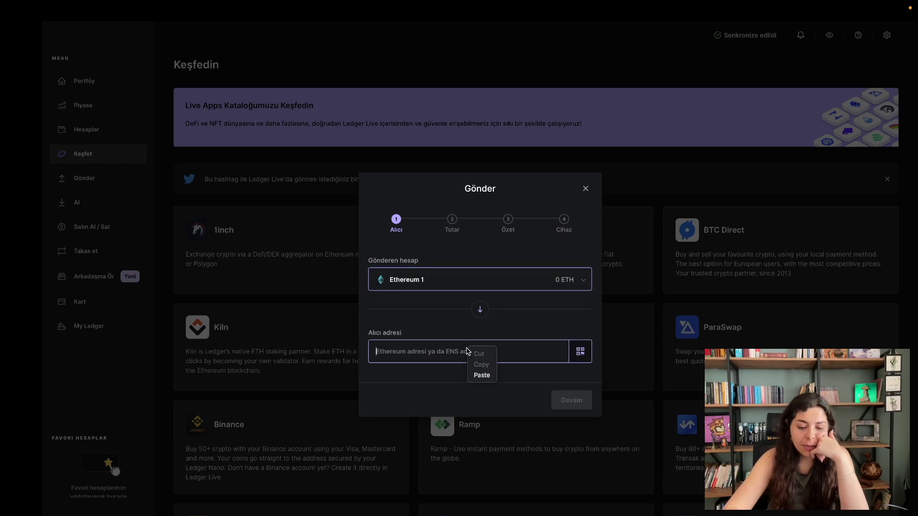
{"action": "left_click", "coordinate": [481, 374]}
{"action": "left_click", "coordinate": [577, 400]}
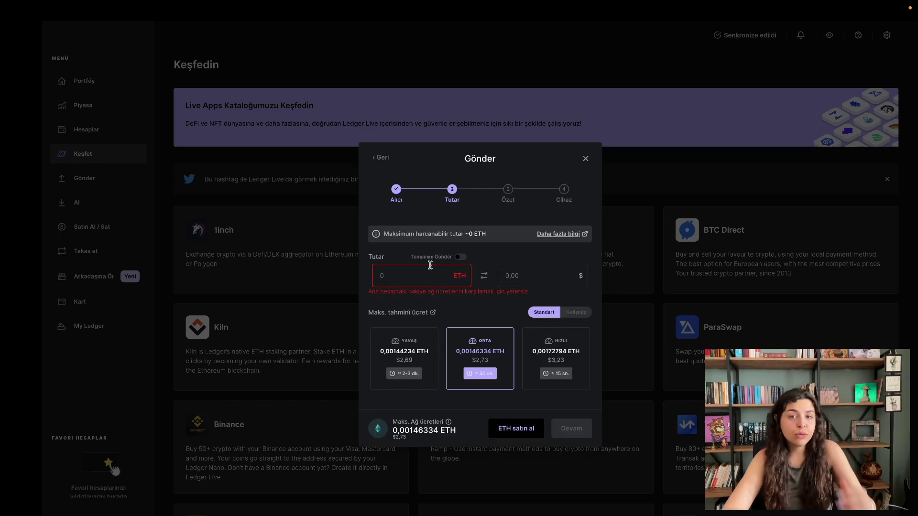
Try a transfer amount of 0,04 ETH with the slow (Yavaş) network fee, and close the transfer without sending
{"action": "type", "text": "23"}
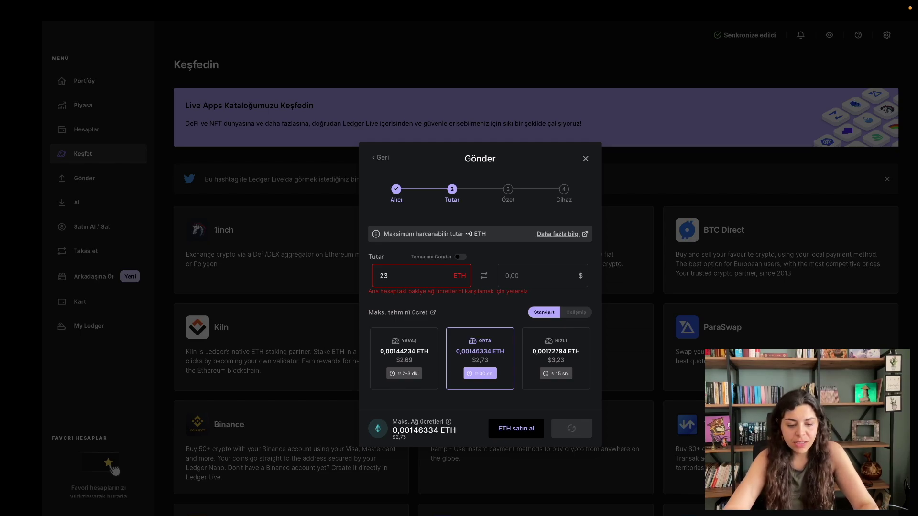
{"action": "key", "text": "BackSpace"}
{"action": "key", "text": "BackSpace"}
{"action": "type", "text": "0,04"}
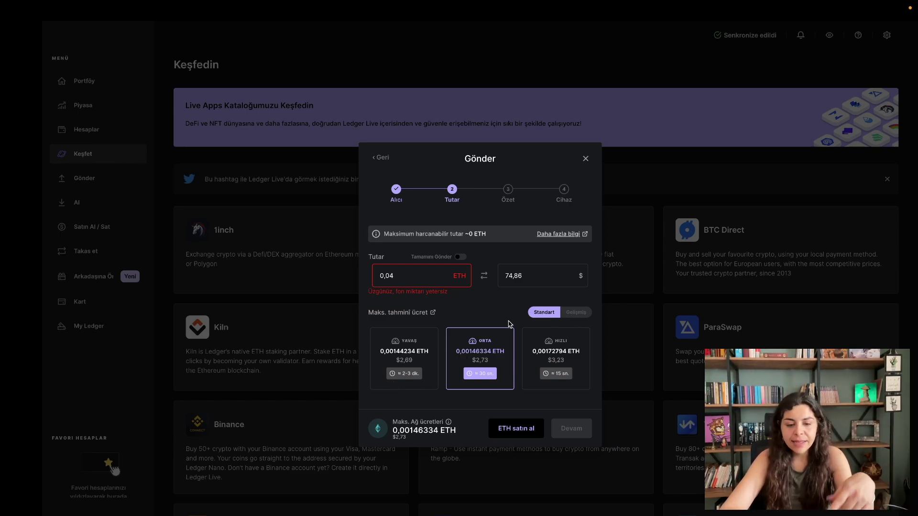
{"action": "left_click", "coordinate": [404, 358]}
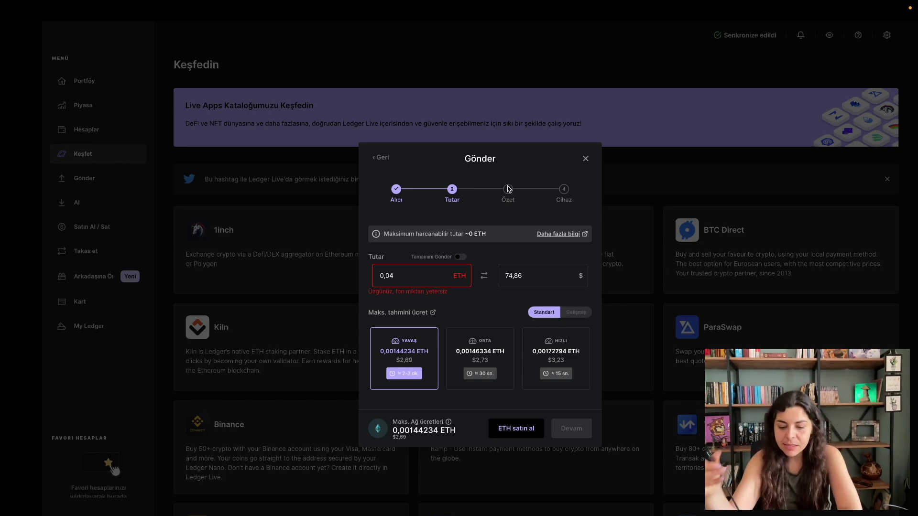
{"action": "left_click", "coordinate": [585, 159]}
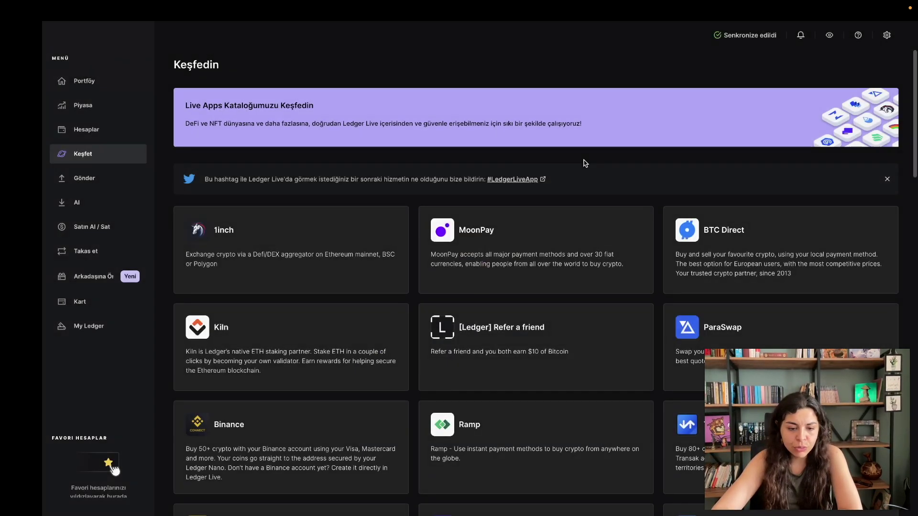
Set up a swap from the Ethereum 1 account to Tether USD (USDT), and open the swap history
{"action": "left_click", "coordinate": [83, 251]}
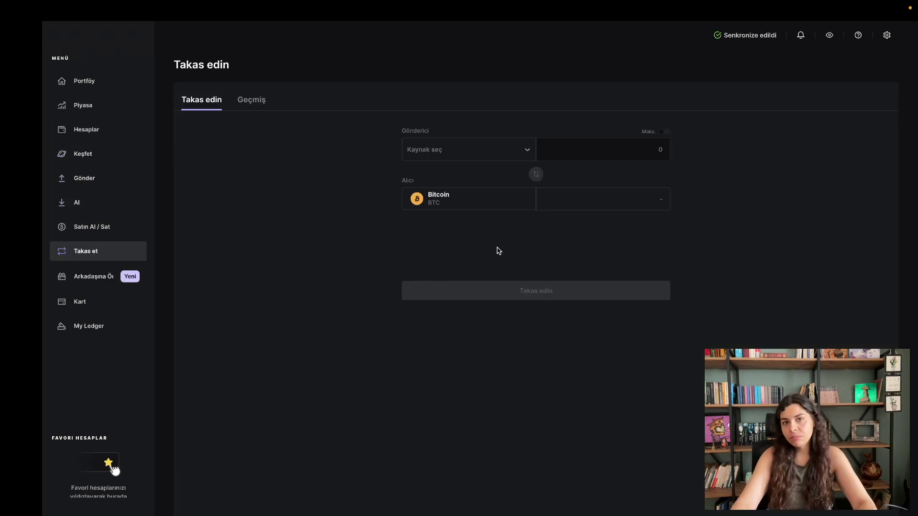
{"action": "left_click", "coordinate": [454, 150]}
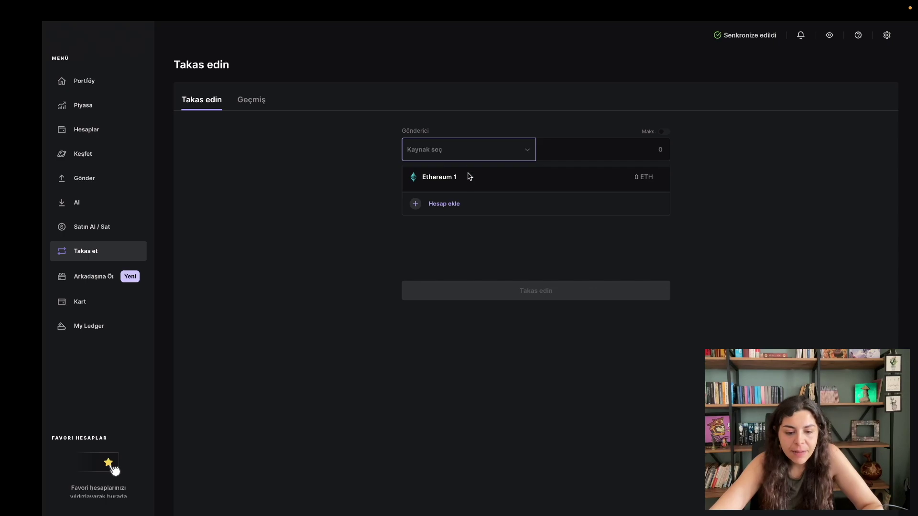
{"action": "left_click", "coordinate": [467, 177]}
{"action": "left_click", "coordinate": [633, 154]}
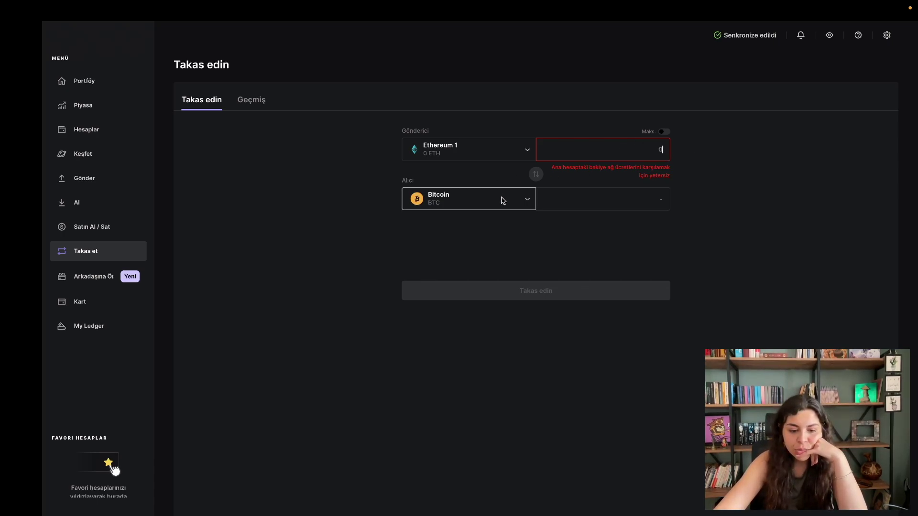
{"action": "left_click", "coordinate": [518, 200]}
{"action": "left_click", "coordinate": [494, 249]}
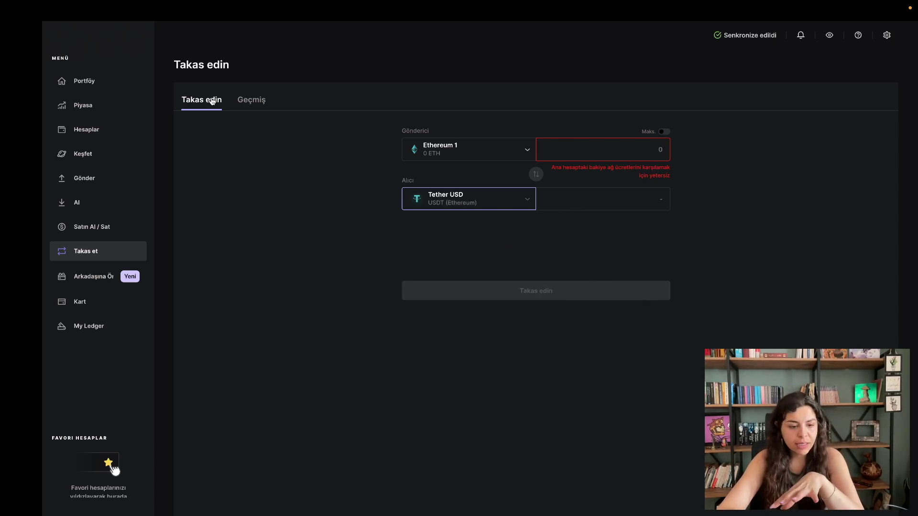
{"action": "left_click", "coordinate": [241, 102]}
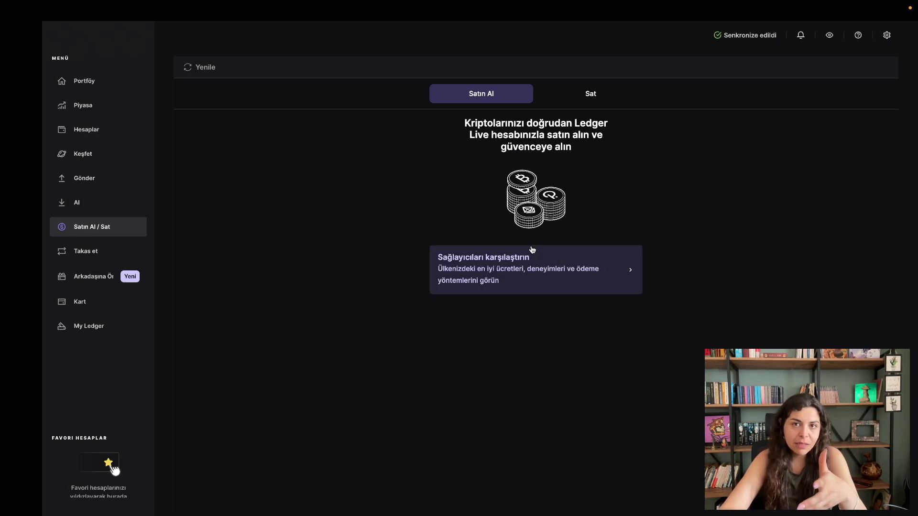
Start a provider comparison for buying Bitcoin and add a Bitcoin 1 account to receive the purchase
{"action": "left_click", "coordinate": [609, 270]}
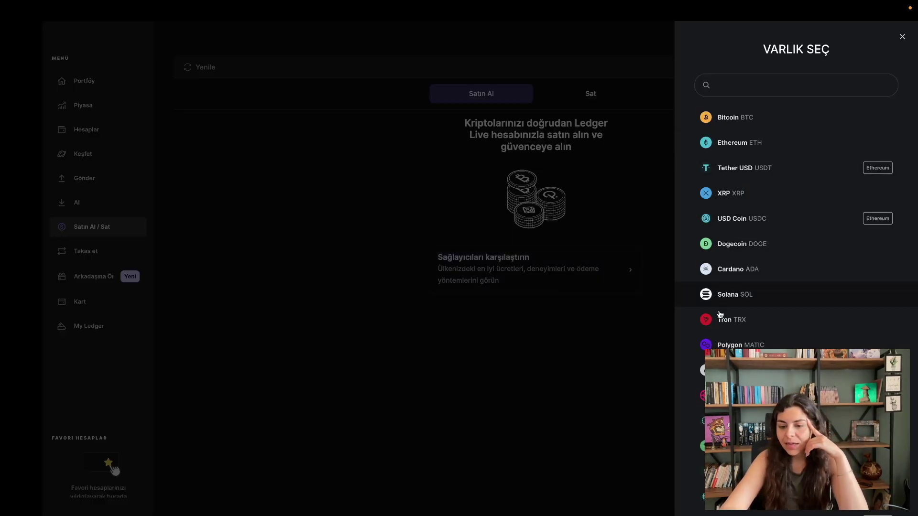
{"action": "left_click", "coordinate": [717, 139]}
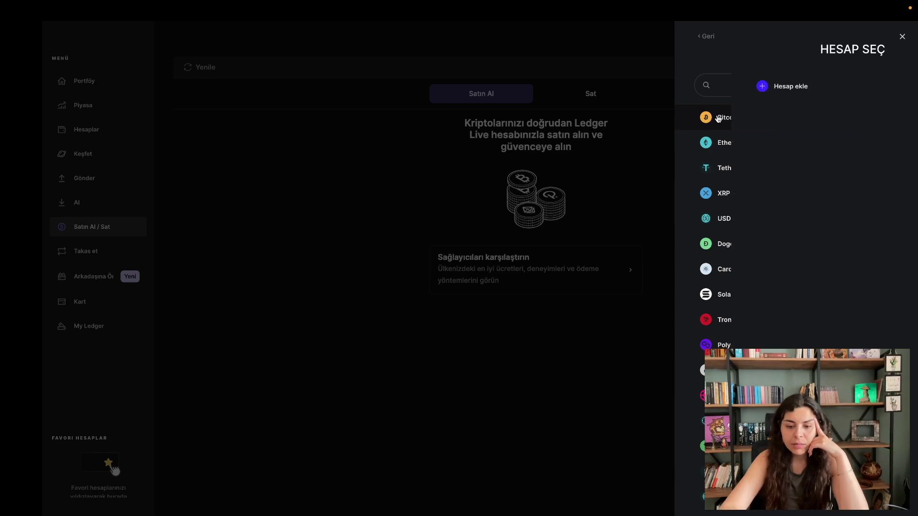
{"action": "left_click", "coordinate": [730, 88]}
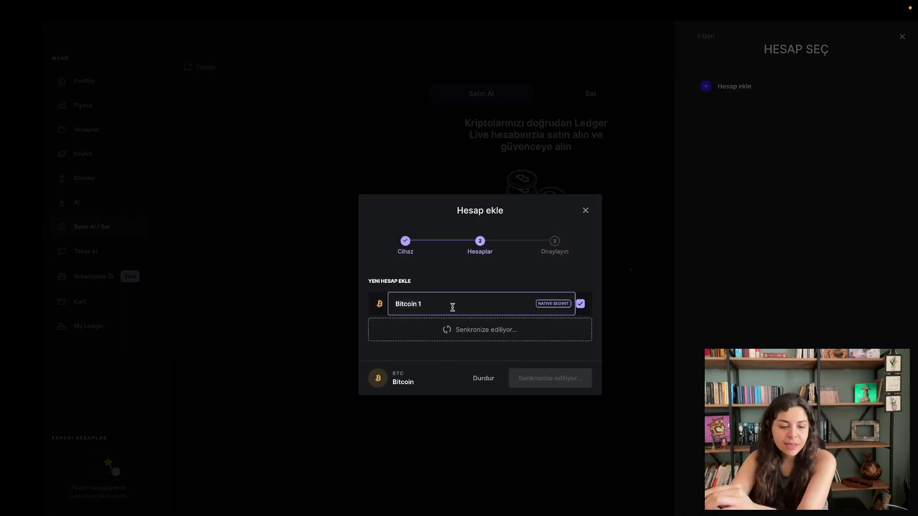
{"action": "left_click", "coordinate": [567, 378]}
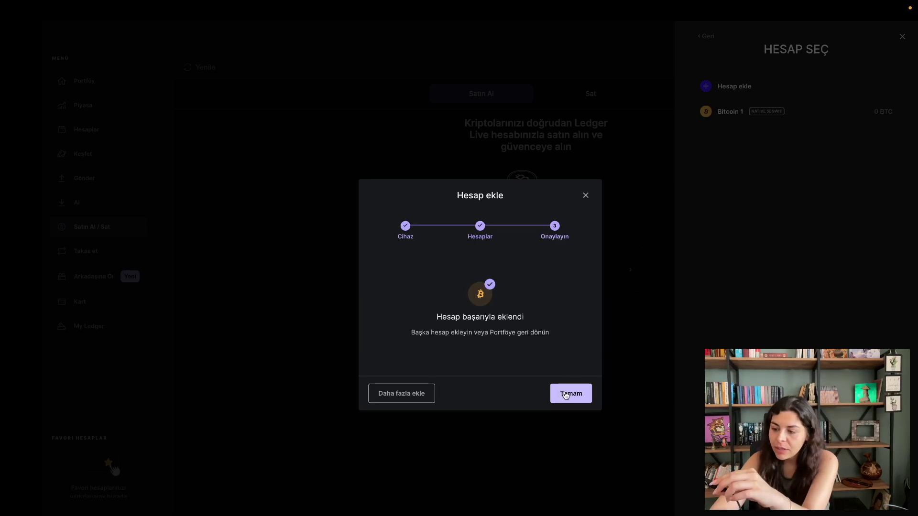
{"action": "left_click", "coordinate": [569, 394]}
Enter 3000 USD as the amount to pay for BTC and continue to the purchase preferences
{"action": "type", "text": "3000"}
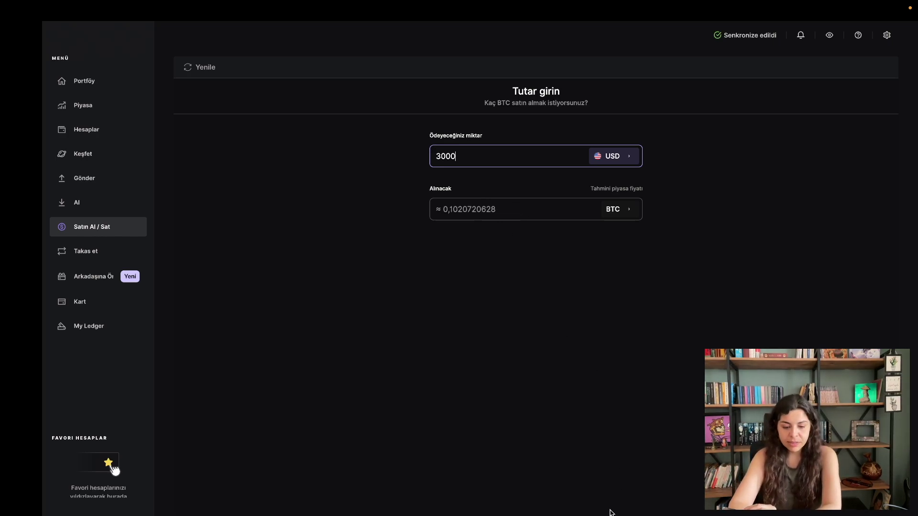
{"action": "key", "text": "Return"}
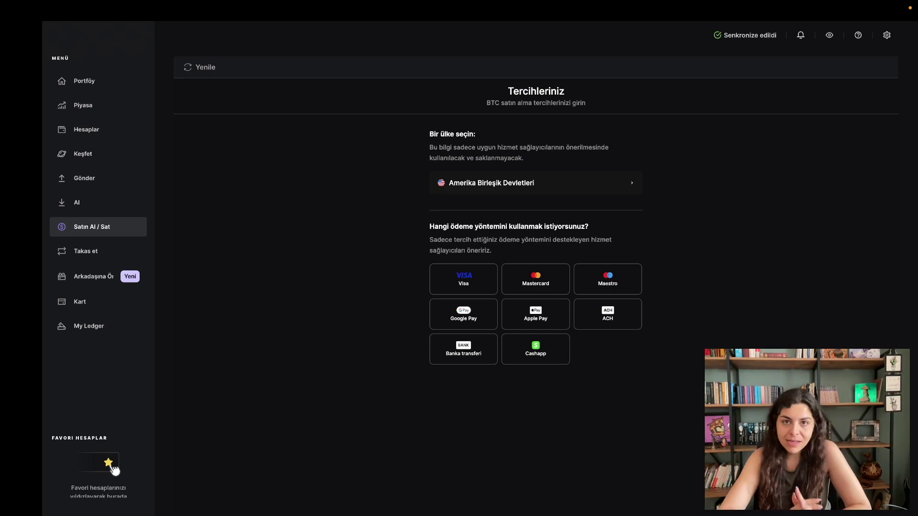
Set the purchase country to Türkiye and choose Google Pay as the payment method to compare BTC provider offers
{"action": "left_click", "coordinate": [535, 183]}
{"action": "scroll", "coordinate": [549, 318], "scroll_direction": "down", "scroll_amount": 20}
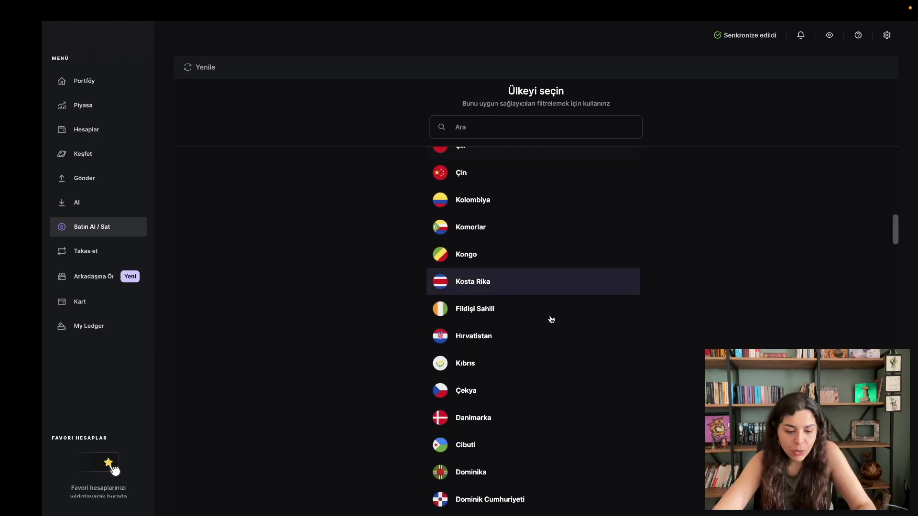
{"action": "key", "text": "Escape"}
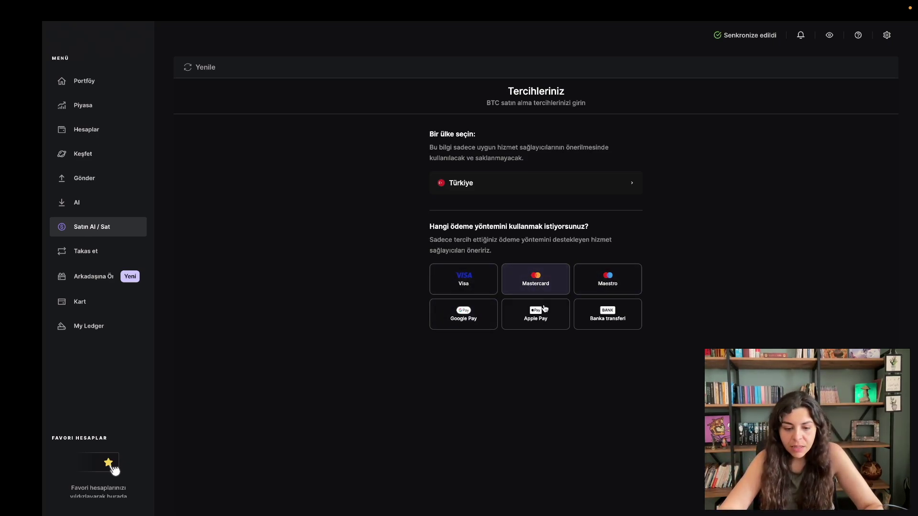
{"action": "left_click", "coordinate": [461, 313]}
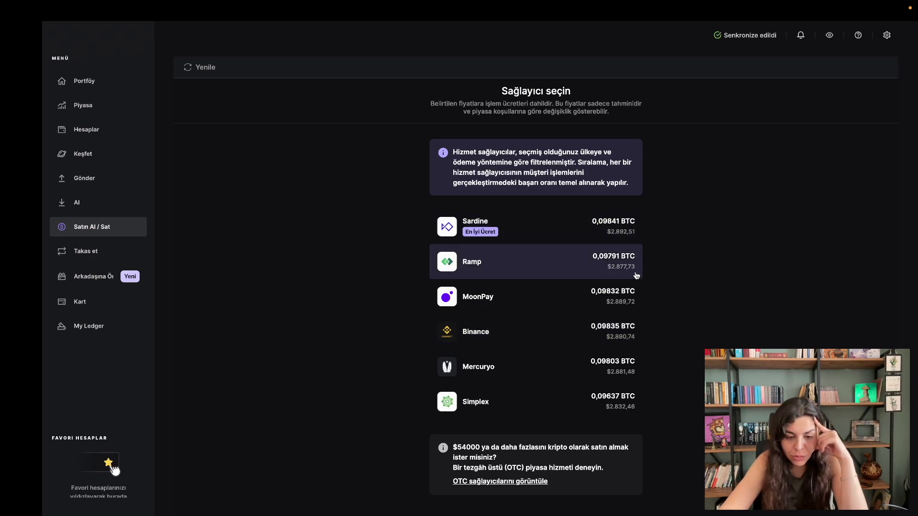
{"action": "left_click", "coordinate": [525, 245]}
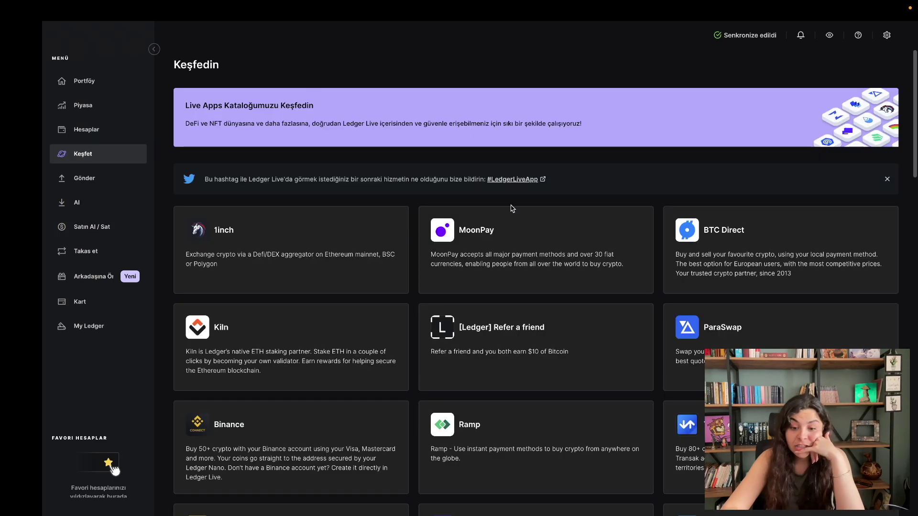
Browse the Live Apps catalogue on the Keşfet page, reviewing the available exchange, staking, DeFi, tax and NFT apps
{"action": "scroll", "coordinate": [540, 294], "scroll_direction": "down", "scroll_amount": 2}
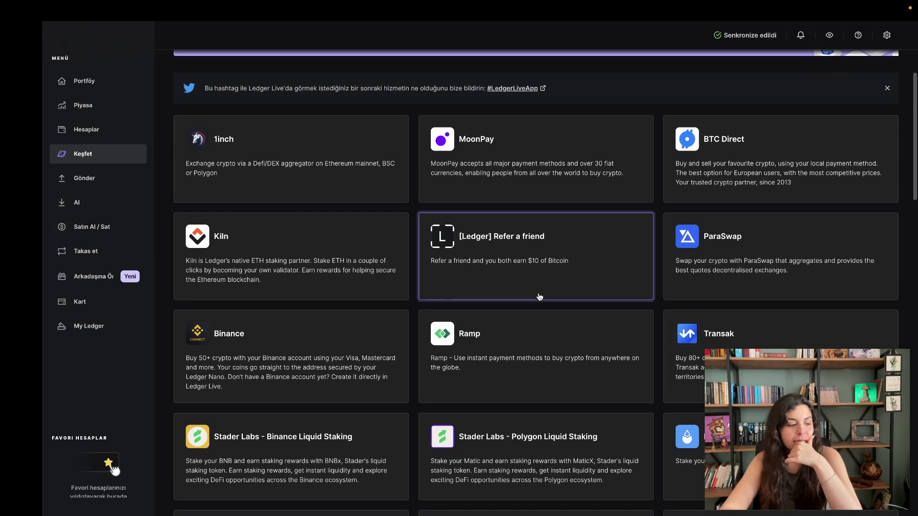
{"action": "scroll", "coordinate": [498, 368], "scroll_direction": "down", "scroll_amount": 2}
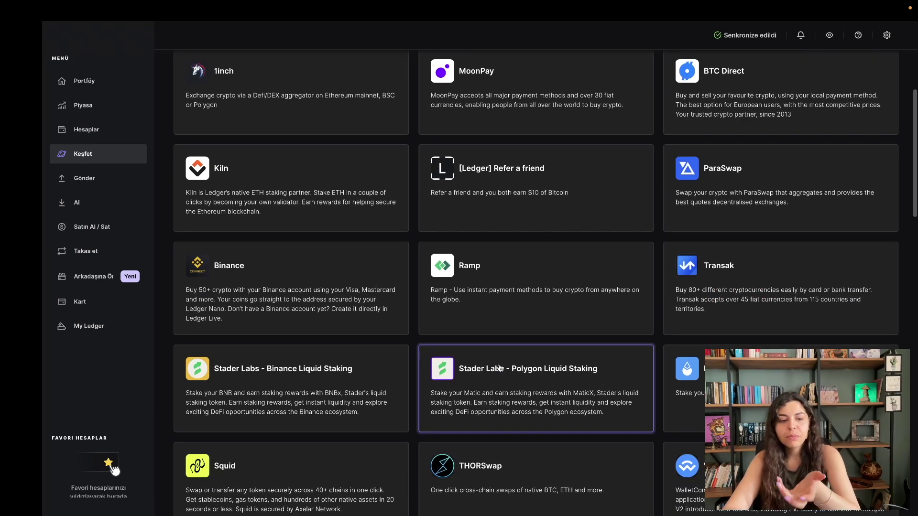
{"action": "scroll", "coordinate": [498, 368], "scroll_direction": "up", "scroll_amount": 4}
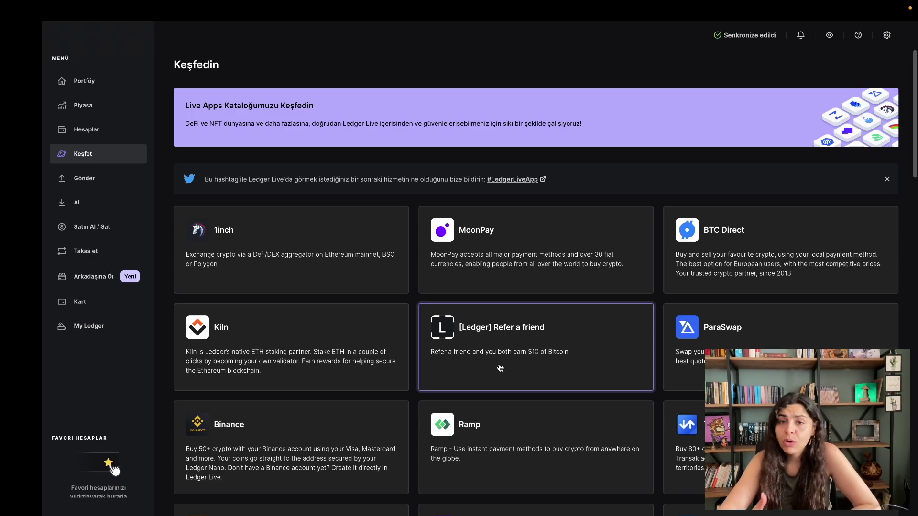
{"action": "scroll", "coordinate": [643, 382], "scroll_direction": "down", "scroll_amount": 5}
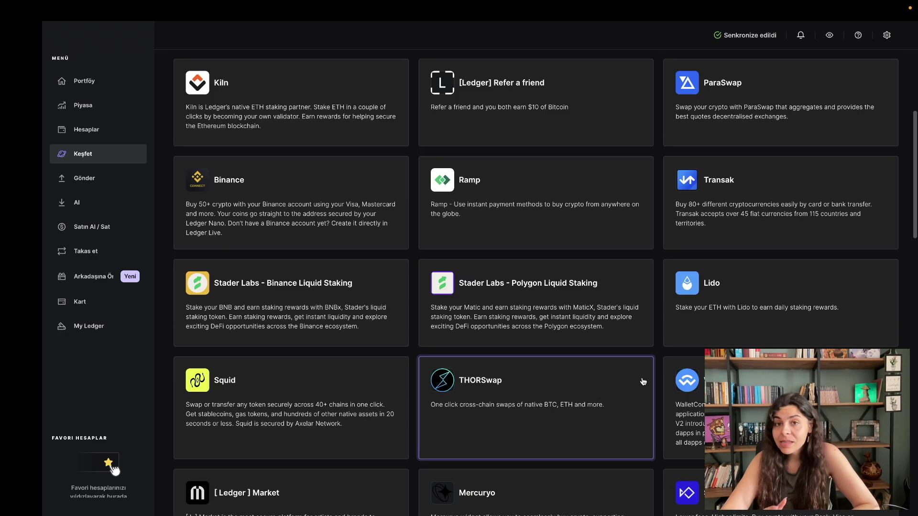
{"action": "scroll", "coordinate": [643, 381], "scroll_direction": "down", "scroll_amount": 5}
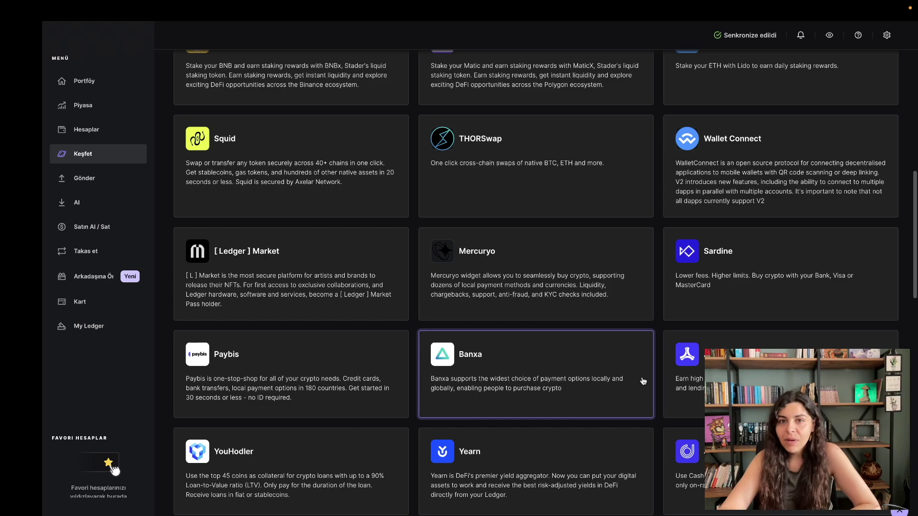
{"action": "scroll", "coordinate": [643, 382], "scroll_direction": "up", "scroll_amount": 10}
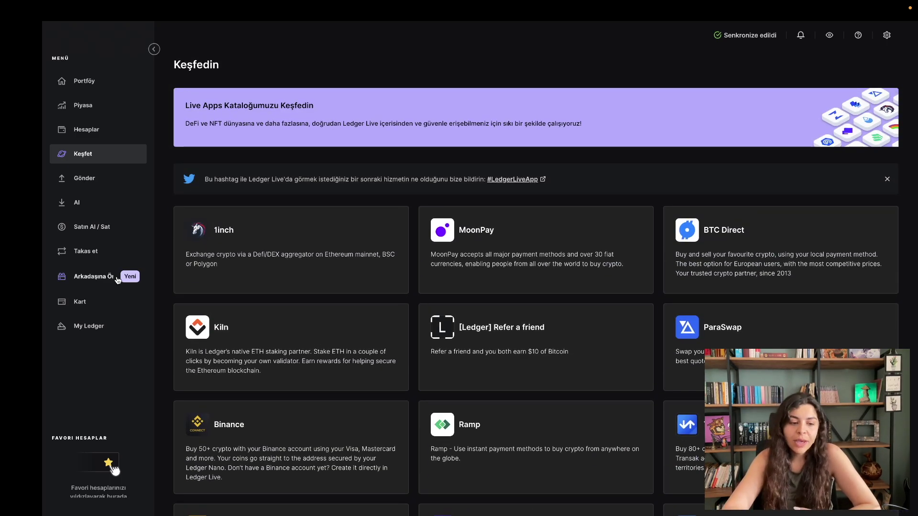
{"action": "scroll", "coordinate": [641, 381], "scroll_direction": "down", "scroll_amount": 1}
{"action": "scroll", "coordinate": [641, 380], "scroll_direction": "down", "scroll_amount": 9}
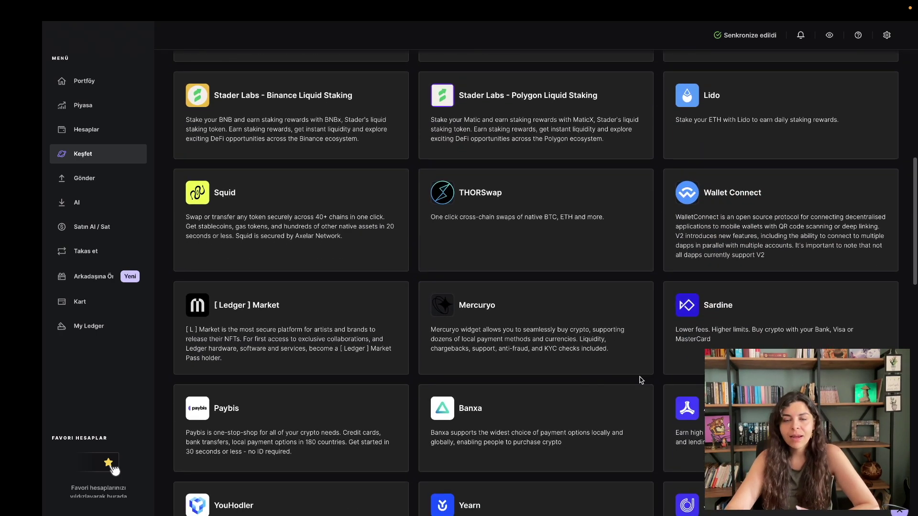
{"action": "scroll", "coordinate": [641, 380], "scroll_direction": "down", "scroll_amount": 12}
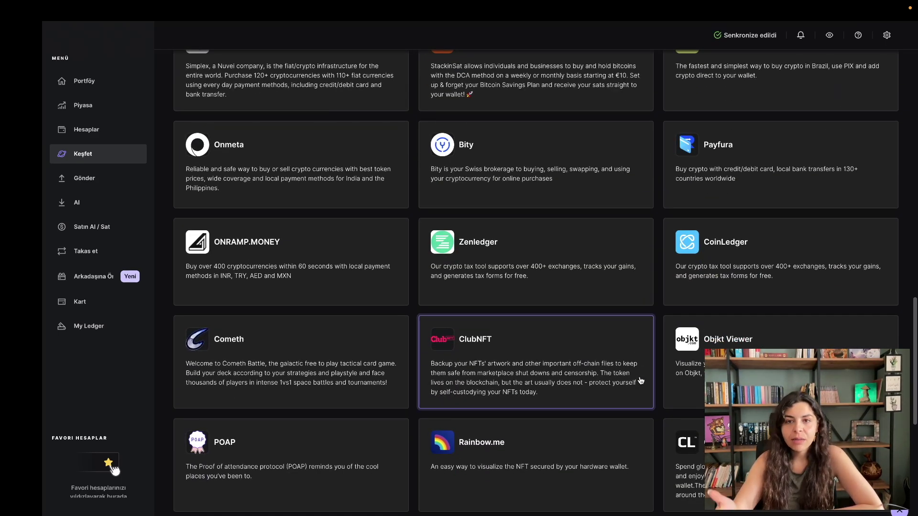
{"action": "scroll", "coordinate": [641, 380], "scroll_direction": "up", "scroll_amount": 10}
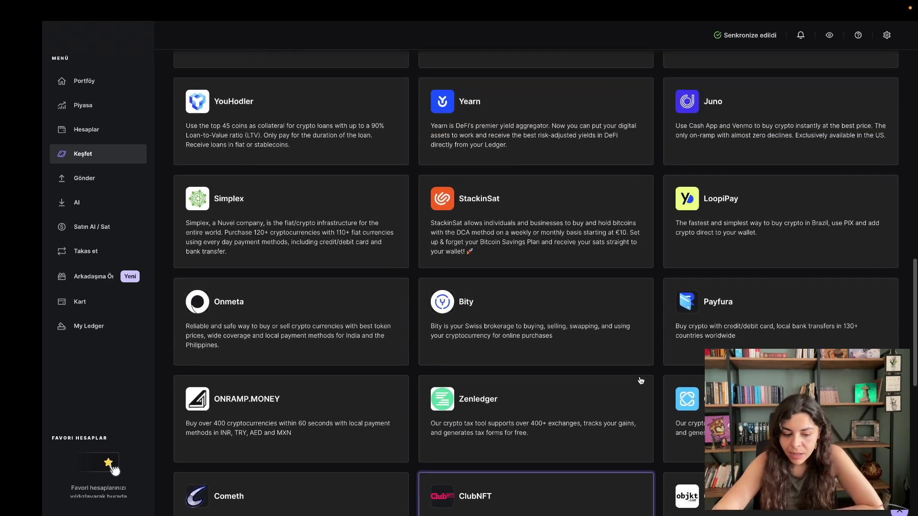
{"action": "scroll", "coordinate": [641, 380], "scroll_direction": "up", "scroll_amount": 10}
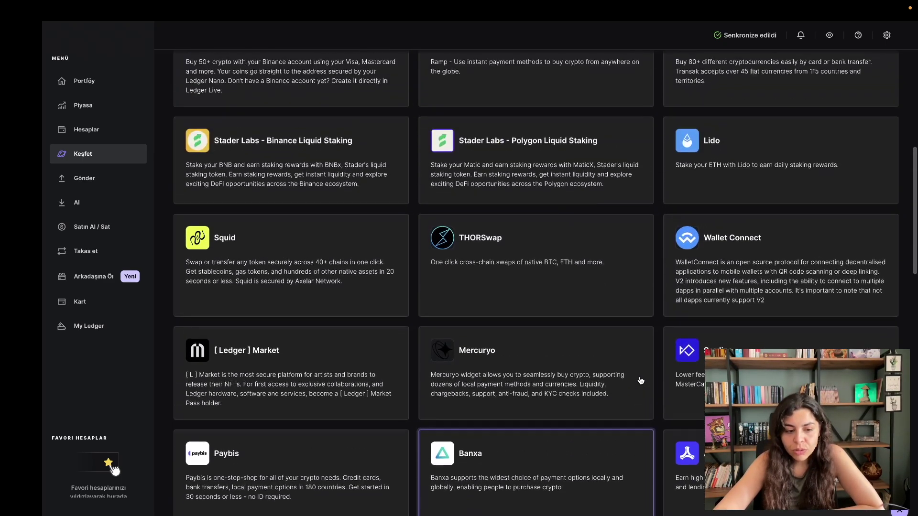
{"action": "scroll", "coordinate": [641, 380], "scroll_direction": "up", "scroll_amount": 1}
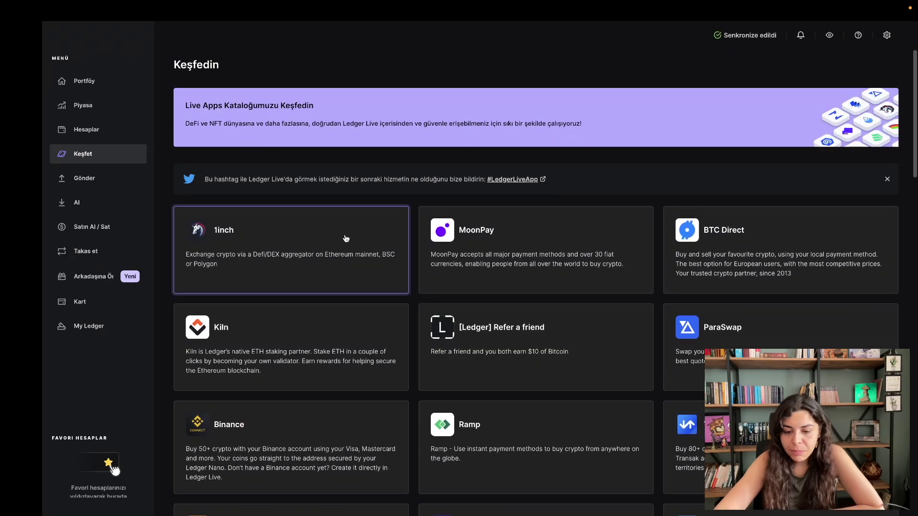
{"action": "scroll", "coordinate": [762, 245], "scroll_direction": "down", "scroll_amount": 10}
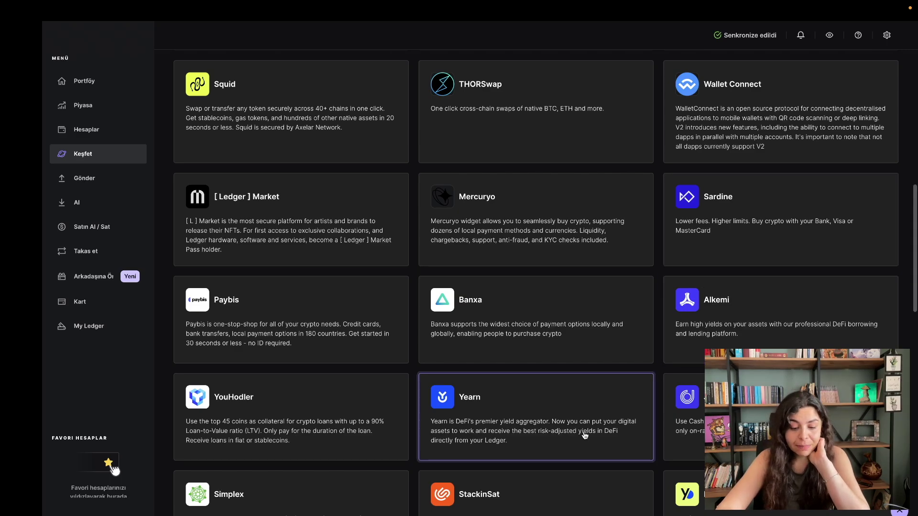
{"action": "scroll", "coordinate": [584, 434], "scroll_direction": "down", "scroll_amount": 10}
{"action": "scroll", "coordinate": [584, 434], "scroll_direction": "down", "scroll_amount": 3}
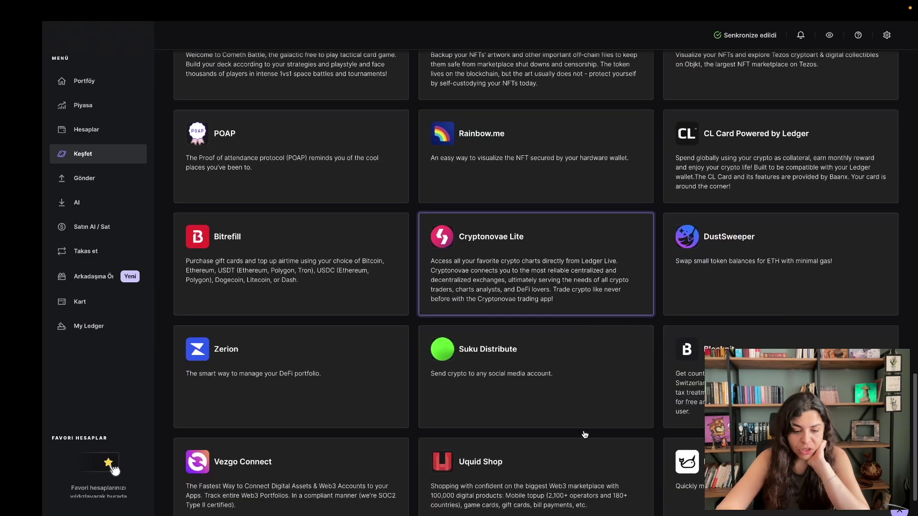
{"action": "scroll", "coordinate": [584, 434], "scroll_direction": "down", "scroll_amount": 5}
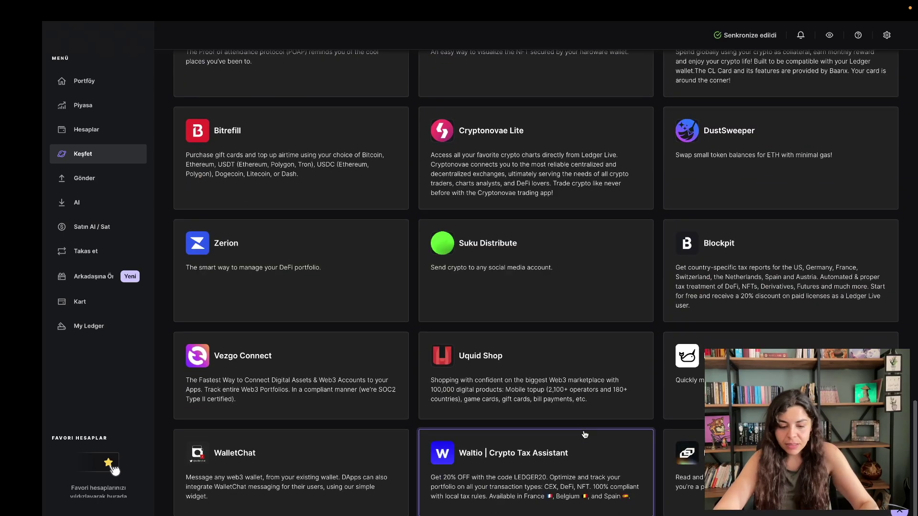
{"action": "scroll", "coordinate": [584, 434], "scroll_direction": "up", "scroll_amount": 15}
{"action": "scroll", "coordinate": [584, 434], "scroll_direction": "up", "scroll_amount": 6}
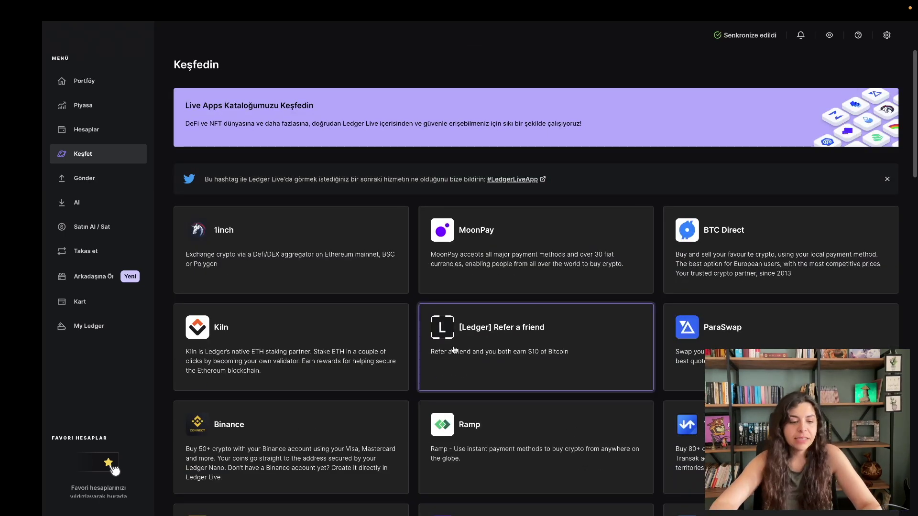
Open the 1inch app from the catalogue with the Ethereum 1 account, accepting the external application notice
{"action": "left_click", "coordinate": [354, 236]}
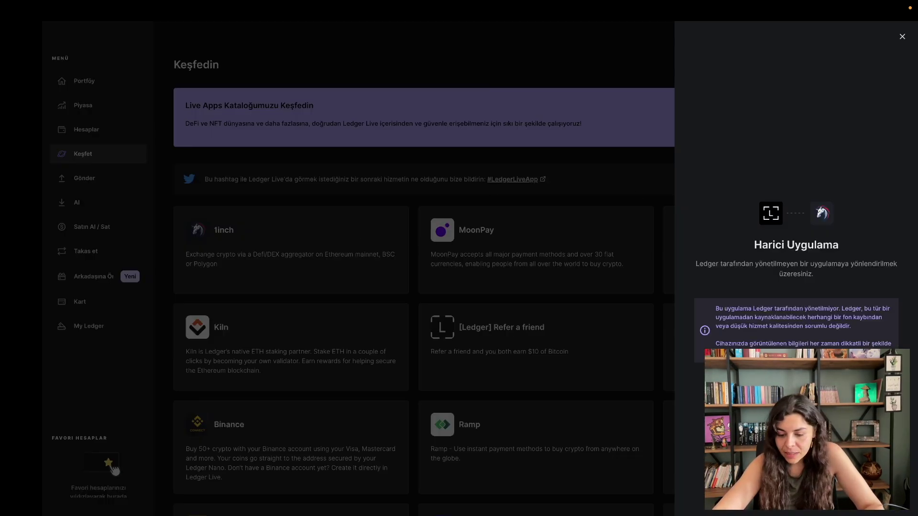
{"action": "left_click", "coordinate": [879, 495]}
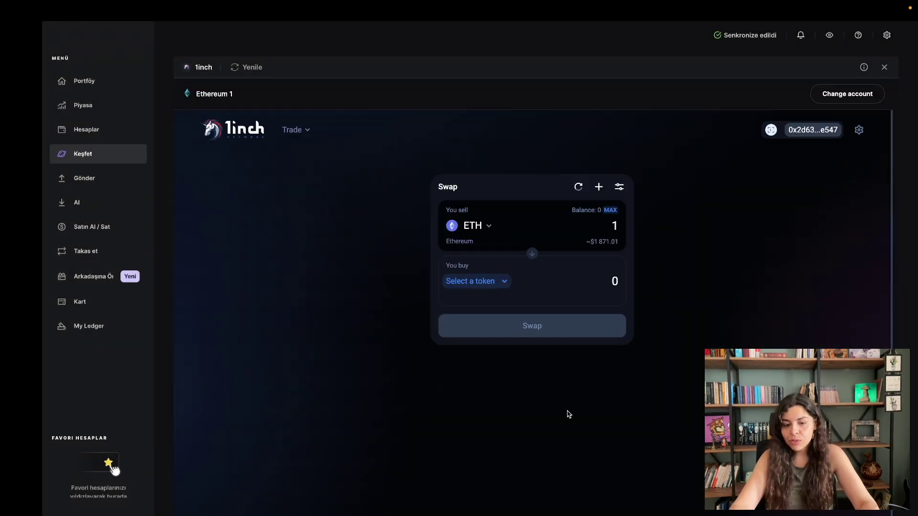
Review the Piyasa market list for coin prices and which coins offer buy, swap and stake options
{"action": "left_click", "coordinate": [65, 103]}
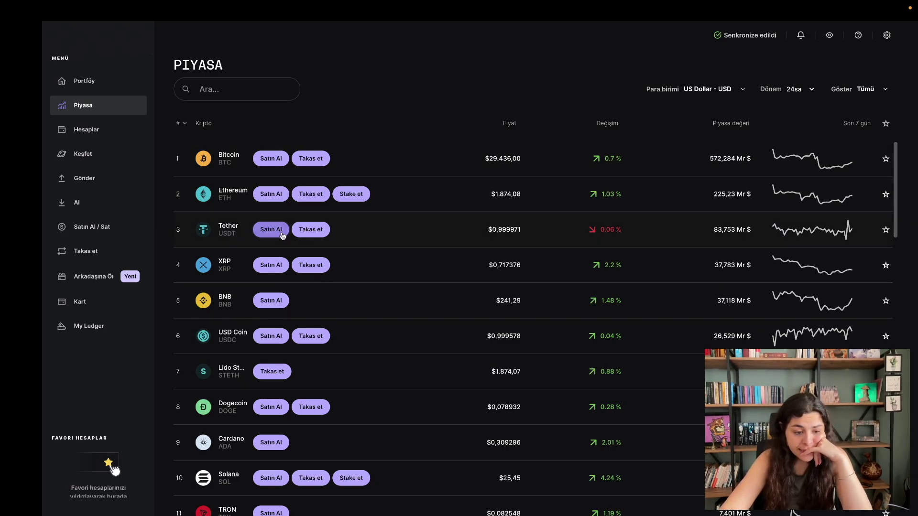
{"action": "scroll", "coordinate": [287, 341], "scroll_direction": "down", "scroll_amount": 10}
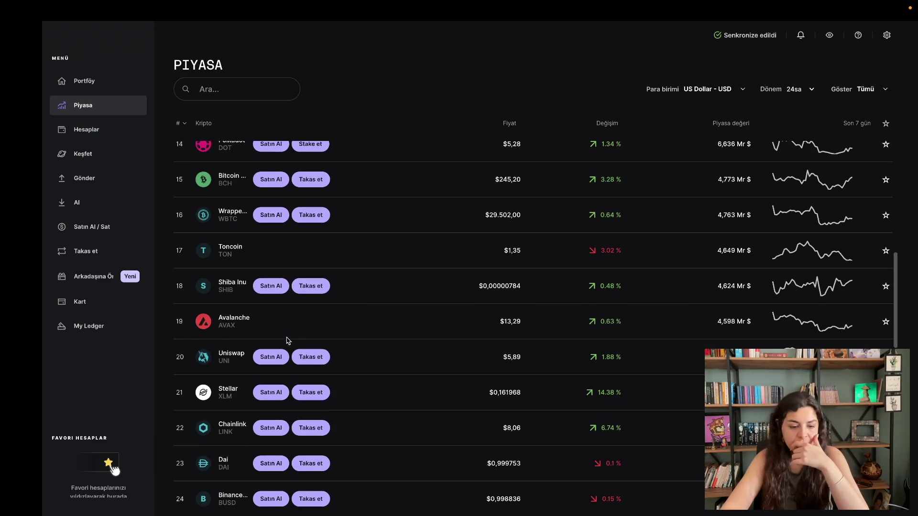
{"action": "scroll", "coordinate": [288, 340], "scroll_direction": "up", "scroll_amount": 10}
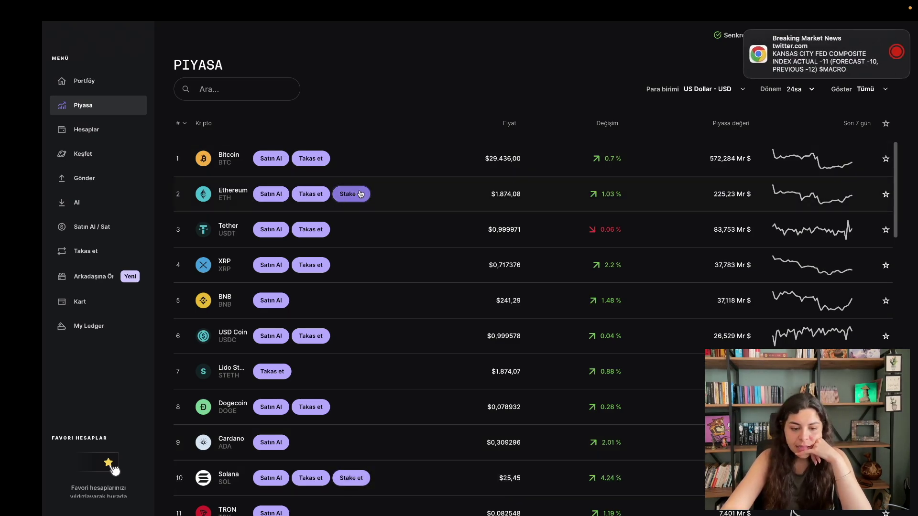
{"action": "scroll", "coordinate": [356, 390], "scroll_direction": "down", "scroll_amount": 2}
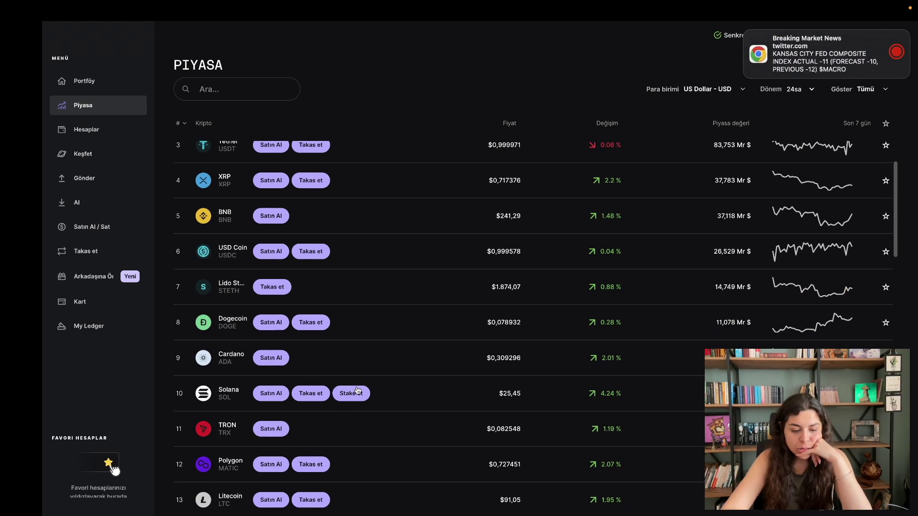
{"action": "scroll", "coordinate": [355, 385], "scroll_direction": "up", "scroll_amount": 1}
View the CL Card page, and open My Ledger and retry the connection to the locked device
{"action": "left_click", "coordinate": [81, 303]}
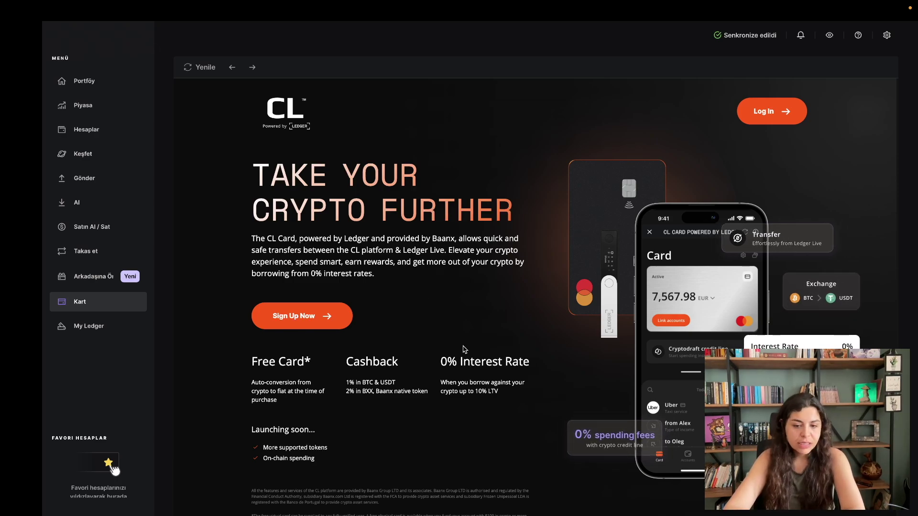
{"action": "left_click", "coordinate": [76, 328]}
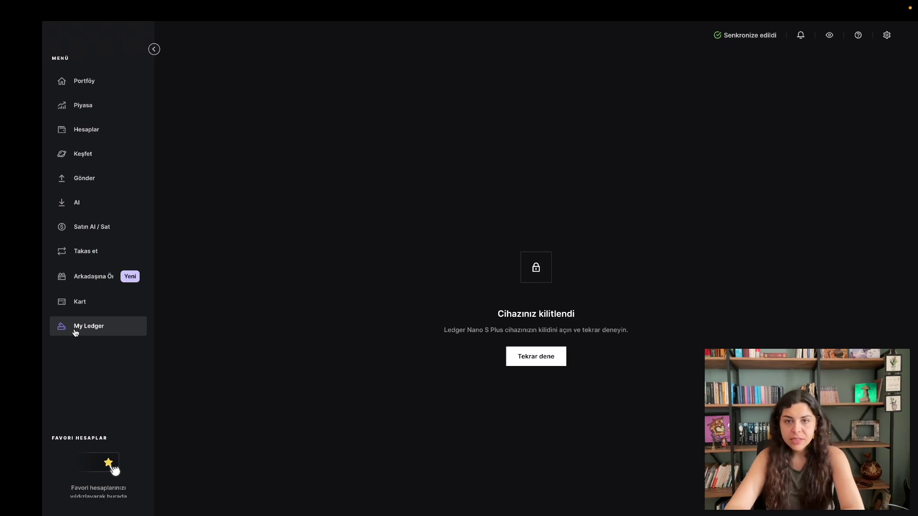
{"action": "left_click", "coordinate": [519, 356]}
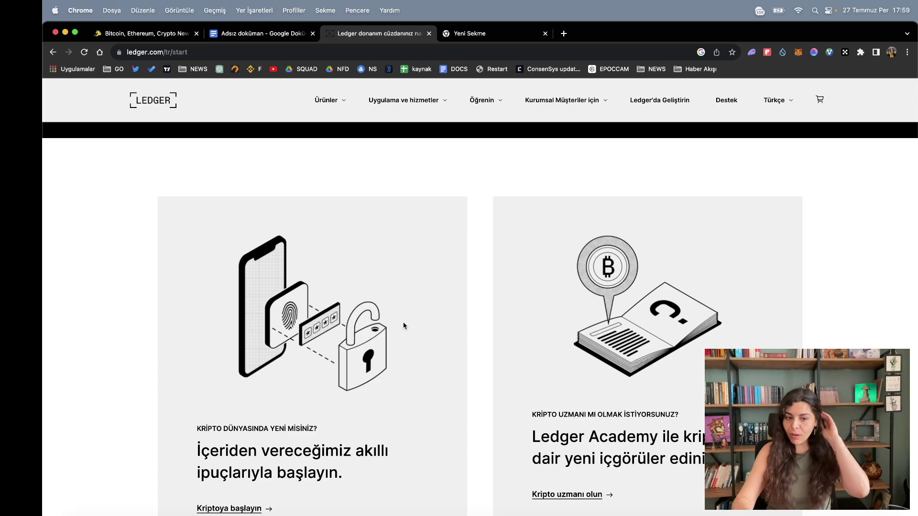
Switch to Chrome and compare the prices, features and hardware of Ledger Stax, Nano X and Nano S Plus on Ledger's comparison page
{"action": "scroll", "coordinate": [391, 325], "scroll_direction": "up", "scroll_amount": 10}
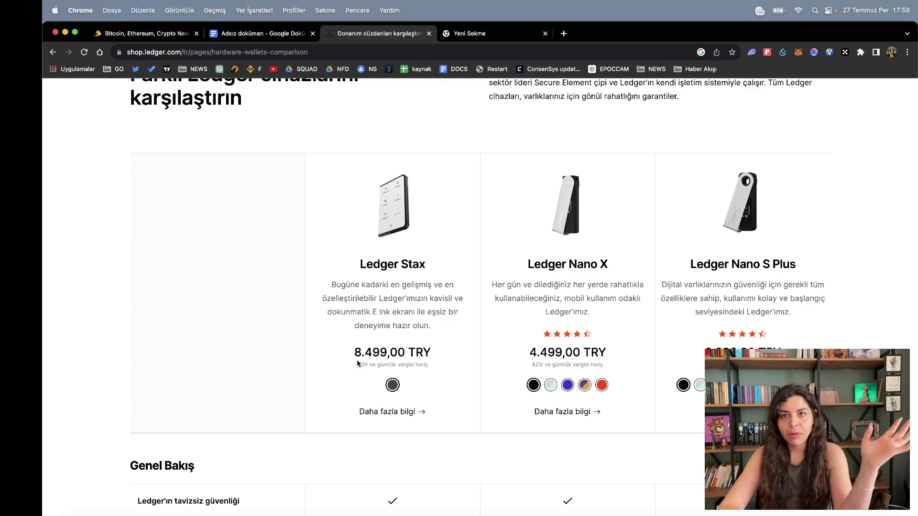
{"action": "scroll", "coordinate": [363, 356], "scroll_direction": "down", "scroll_amount": 7}
{"action": "scroll", "coordinate": [322, 229], "scroll_direction": "up", "scroll_amount": 4}
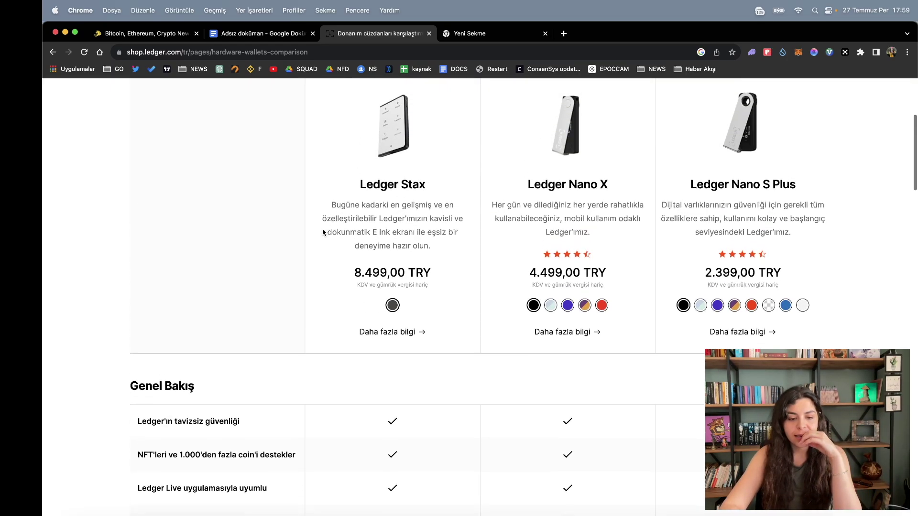
{"action": "scroll", "coordinate": [322, 229], "scroll_direction": "down", "scroll_amount": 3}
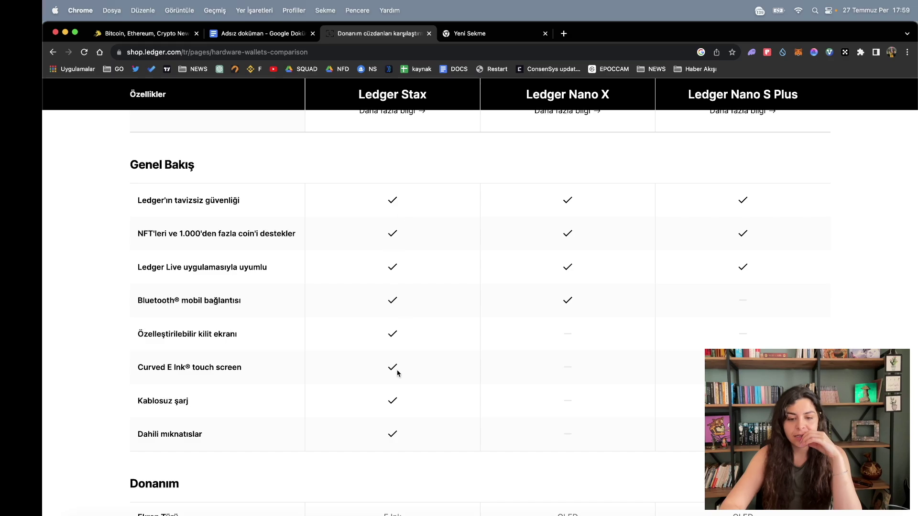
{"action": "scroll", "coordinate": [631, 395], "scroll_direction": "down", "scroll_amount": 3}
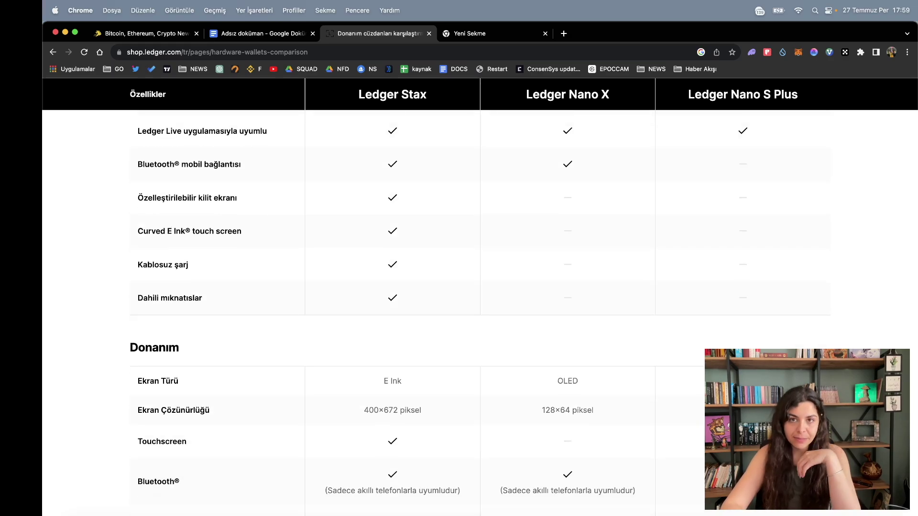
{"action": "scroll", "coordinate": [391, 245], "scroll_direction": "down", "scroll_amount": 3}
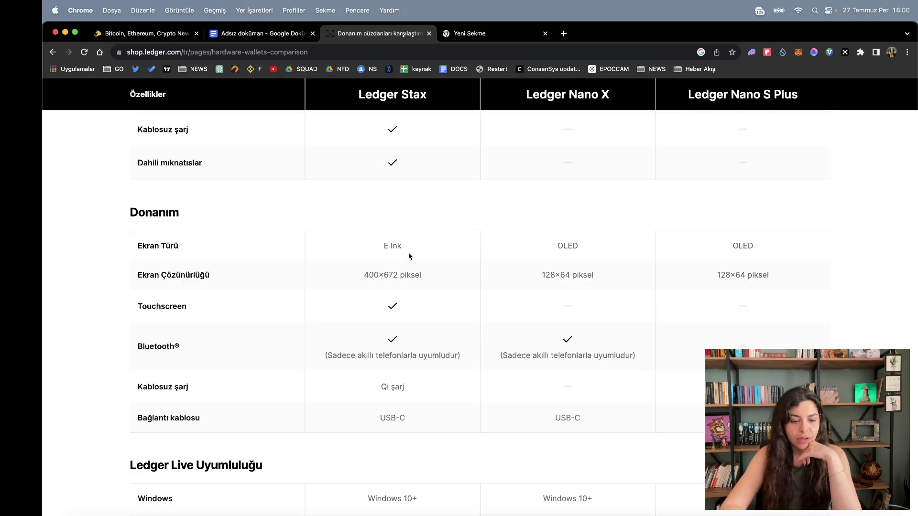
{"action": "scroll", "coordinate": [471, 363], "scroll_direction": "down", "scroll_amount": 2}
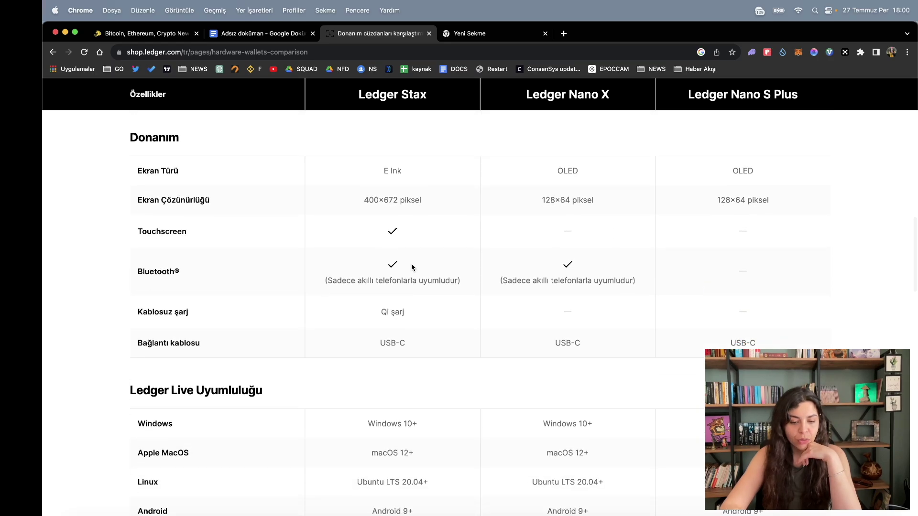
{"action": "scroll", "coordinate": [540, 366], "scroll_direction": "up", "scroll_amount": 8}
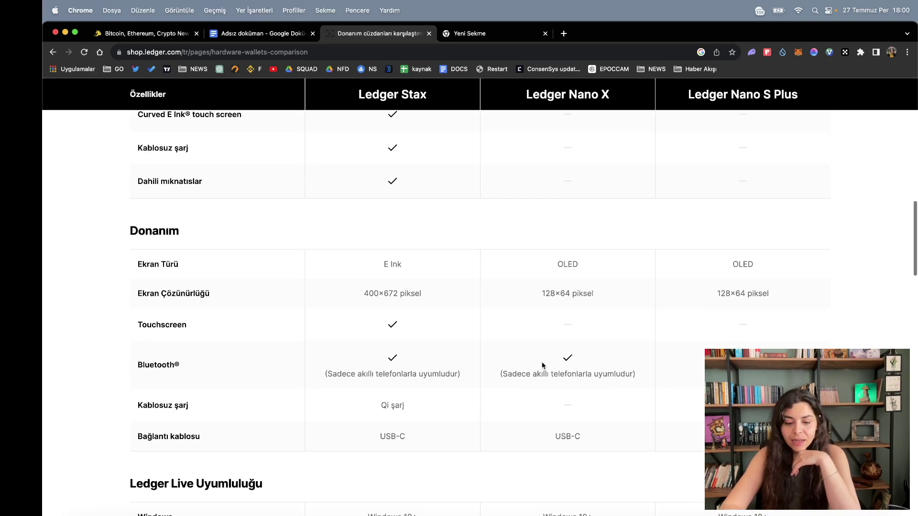
Compare the three devices' Bluetooth and cable connections, Ledger Live operating system compatibility, and coin and NFT support in the comparison table
{"action": "scroll", "coordinate": [547, 353], "scroll_direction": "down", "scroll_amount": 8}
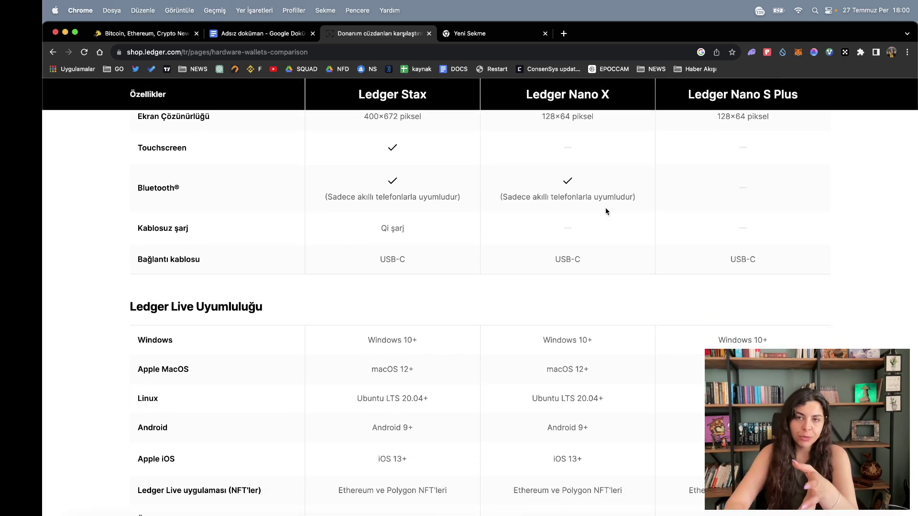
{"action": "scroll", "coordinate": [767, 188], "scroll_direction": "up", "scroll_amount": 3}
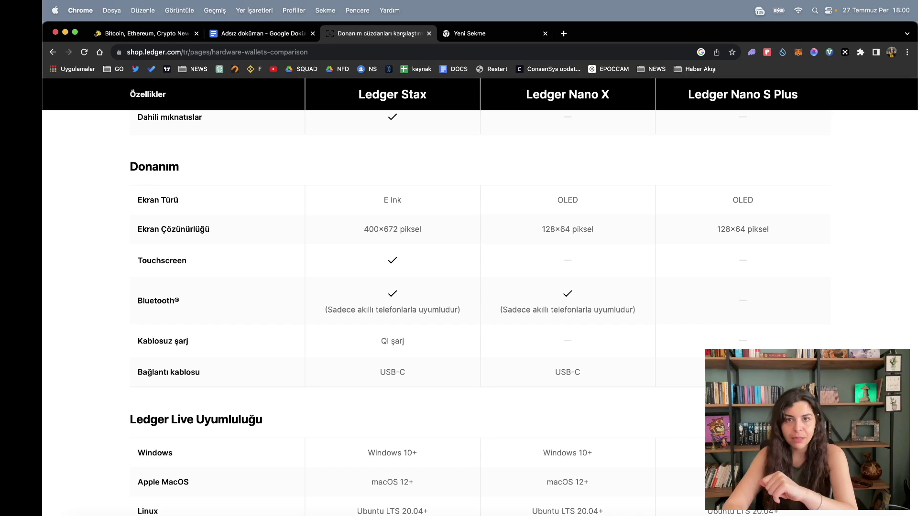
{"action": "scroll", "coordinate": [480, 313], "scroll_direction": "down", "scroll_amount": 3}
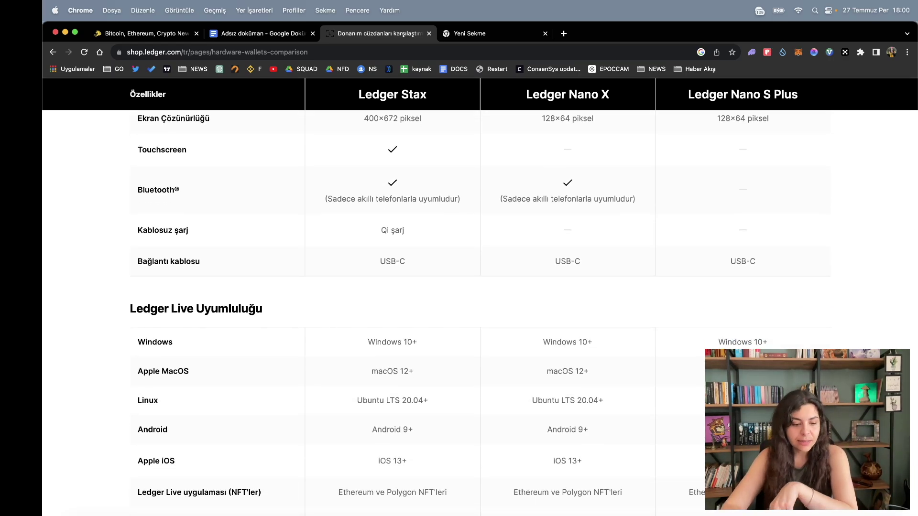
{"action": "scroll", "coordinate": [373, 295], "scroll_direction": "down", "scroll_amount": 3}
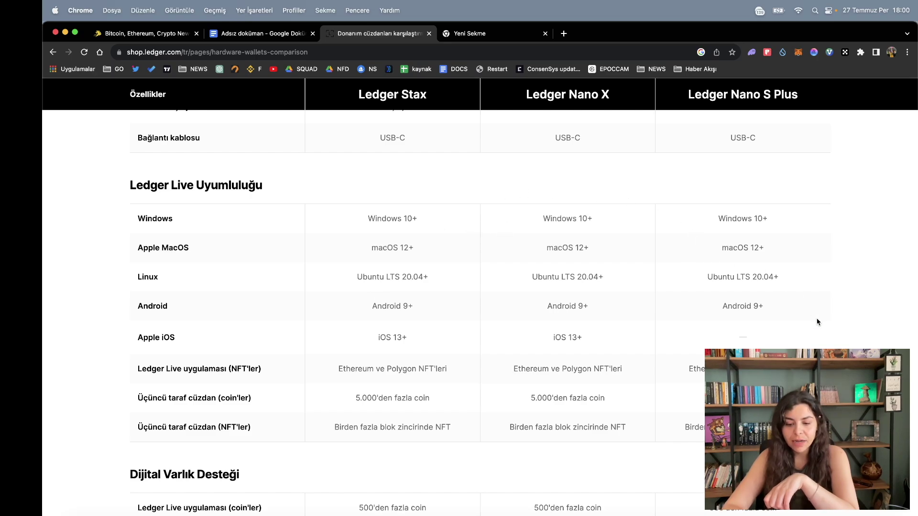
{"action": "scroll", "coordinate": [816, 338], "scroll_direction": "down", "scroll_amount": 3}
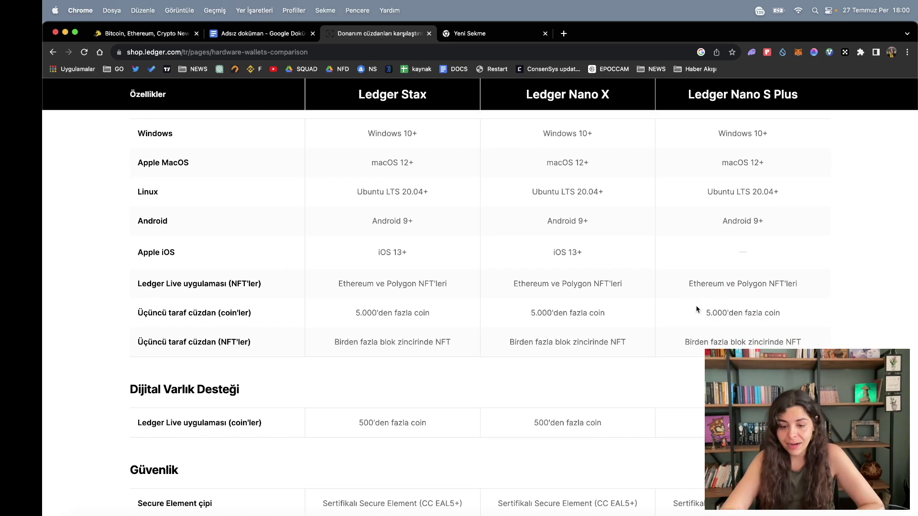
{"action": "scroll", "coordinate": [698, 309], "scroll_direction": "up", "scroll_amount": 2}
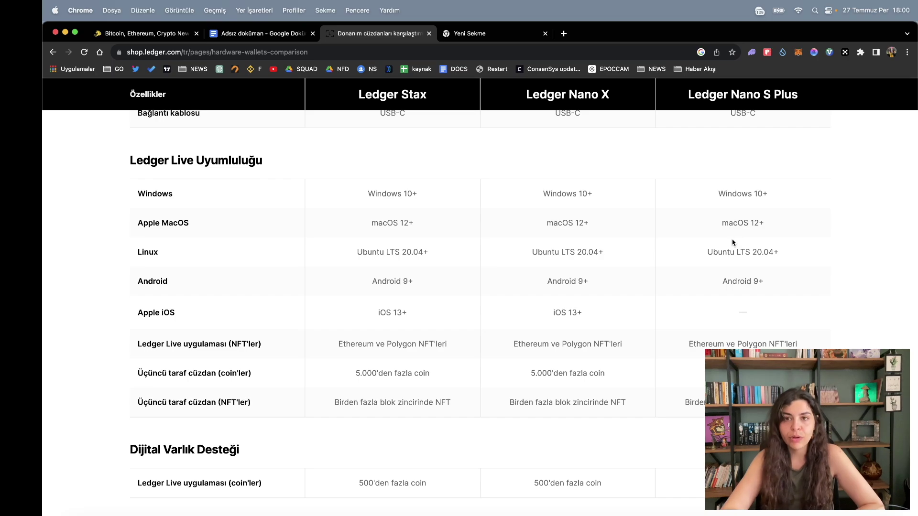